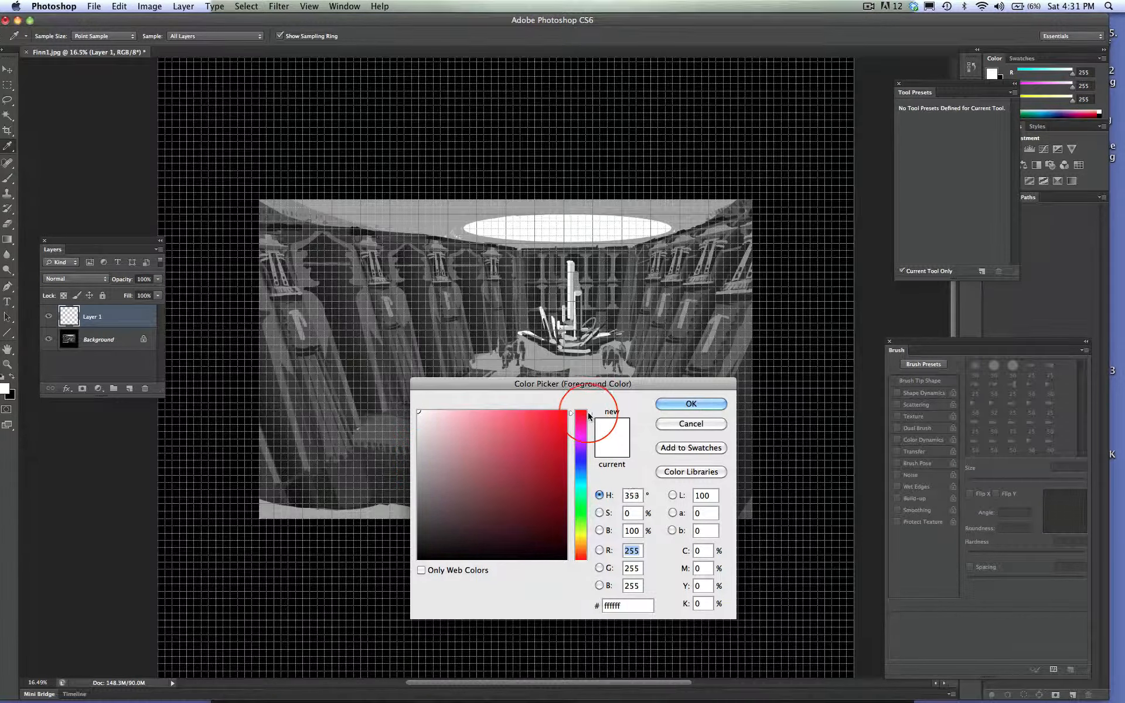
# - Set the foreground color to a medium blue (R 42, G 110, B 203)
pyautogui.moveTo(583, 420); pyautogui.dragTo(583, 470)
pyautogui.click(504, 427)
pyautogui.moveTo(504, 427); pyautogui.dragTo(534, 435)
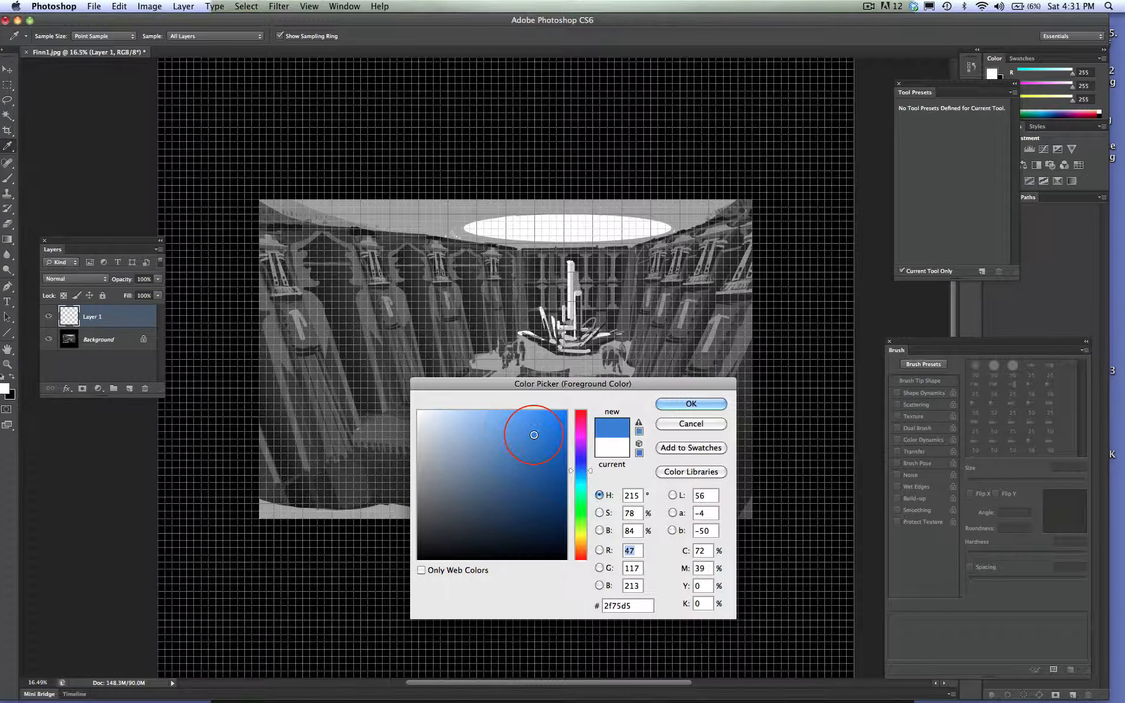
pyautogui.click(677, 404)
# - Draw a vertical line 15 px wide and about 3564 px tall through the painting, with a cyan stroke
pyautogui.press('z')
pyautogui.click(8, 332)
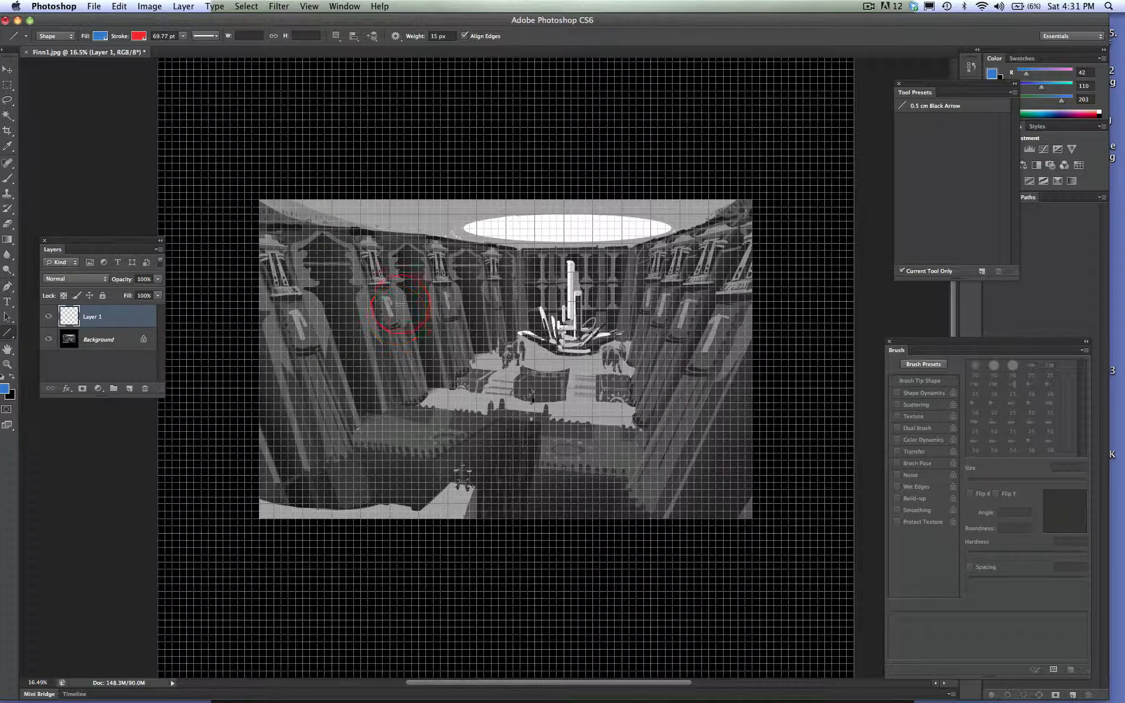
pyautogui.moveTo(534, 188); pyautogui.dragTo(568, 528)
pyautogui.click(99, 36)
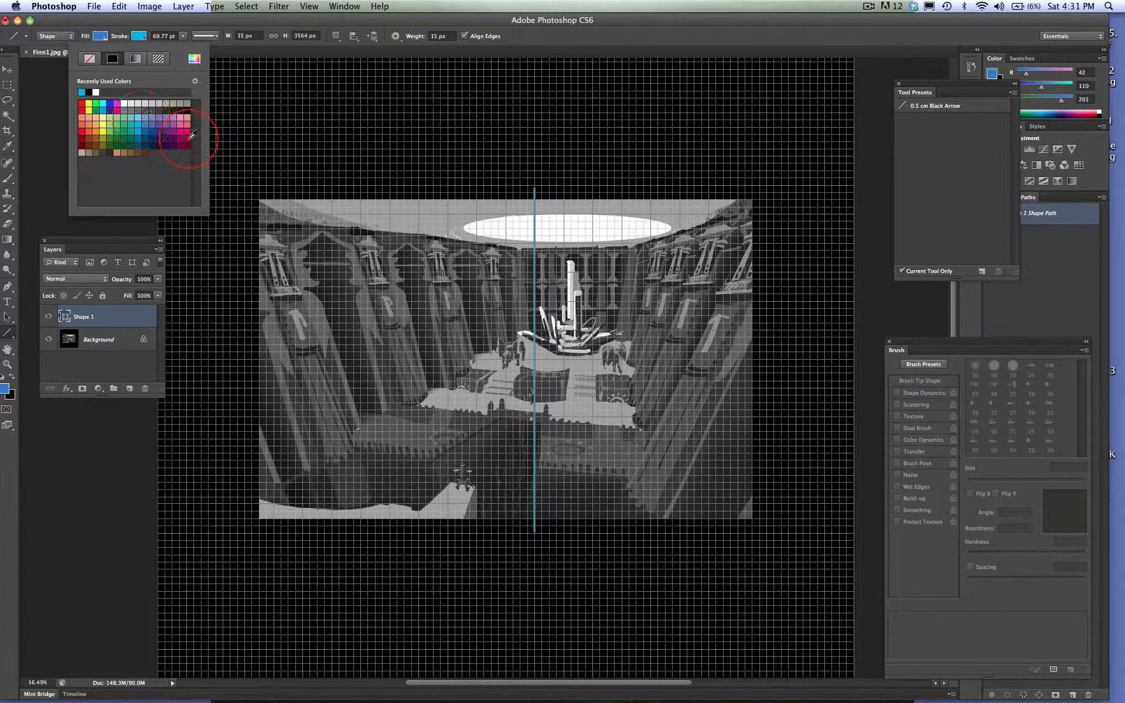
pyautogui.click(264, 164)
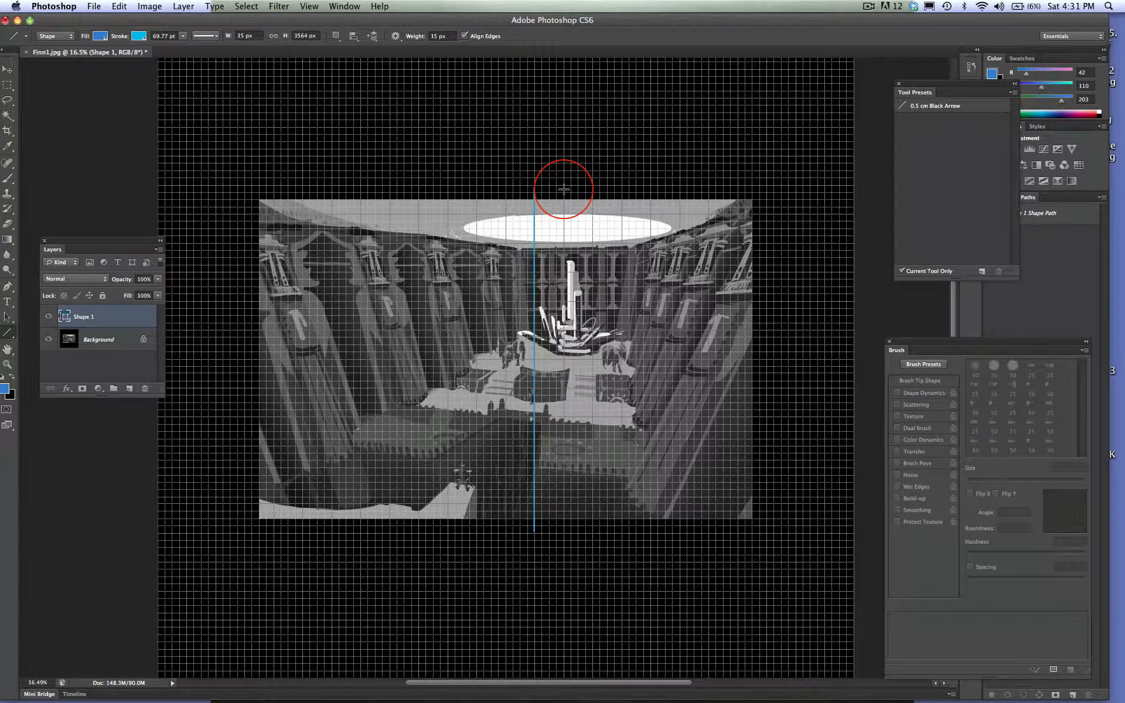
# - Draw seven more parallel vertical lines at even grid intervals on both sides of the first, mainly over the painting's right half
pyautogui.moveTo(563, 188)
pyautogui.mouseDown()
pyautogui.moveTo(565, 530)
pyautogui.moveTo(593, 533)
pyautogui.mouseUp()
pyautogui.moveTo(623, 190); pyautogui.dragTo(622, 532)
pyautogui.moveTo(650, 190); pyautogui.dragTo(650, 532)
pyautogui.moveTo(680, 192)
pyautogui.mouseDown()
pyautogui.moveTo(668, 467)
pyautogui.moveTo(677, 531)
pyautogui.moveTo(705, 206)
pyautogui.moveTo(703, 533)
pyautogui.mouseUp()
pyautogui.moveTo(506, 193); pyautogui.dragTo(497, 532)
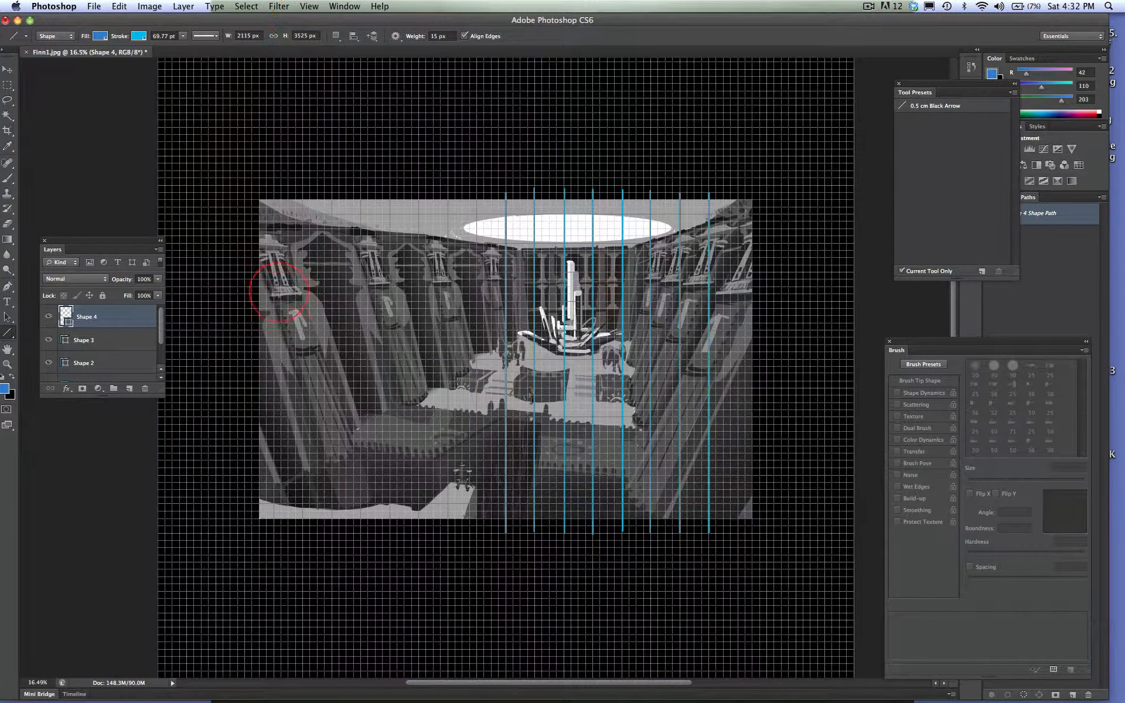
# - Merge all the line shape layers into one layer
pyautogui.moveTo(163, 396); pyautogui.dragTo(164, 566)
pyautogui.keyDown('shift'); pyautogui.click(112, 386); pyautogui.keyUp('shift')
pyautogui.press('super+e')
# - Duplicate the merged lines onto the painting's left half at the same spacing and merge both sets into one shape layer
pyautogui.press('v')
pyautogui.moveTo(644, 312); pyautogui.dragTo(414, 312)
pyautogui.keyDown('shift'); pyautogui.click(132, 344); pyautogui.keyUp('shift')
pyautogui.click(183, 6)
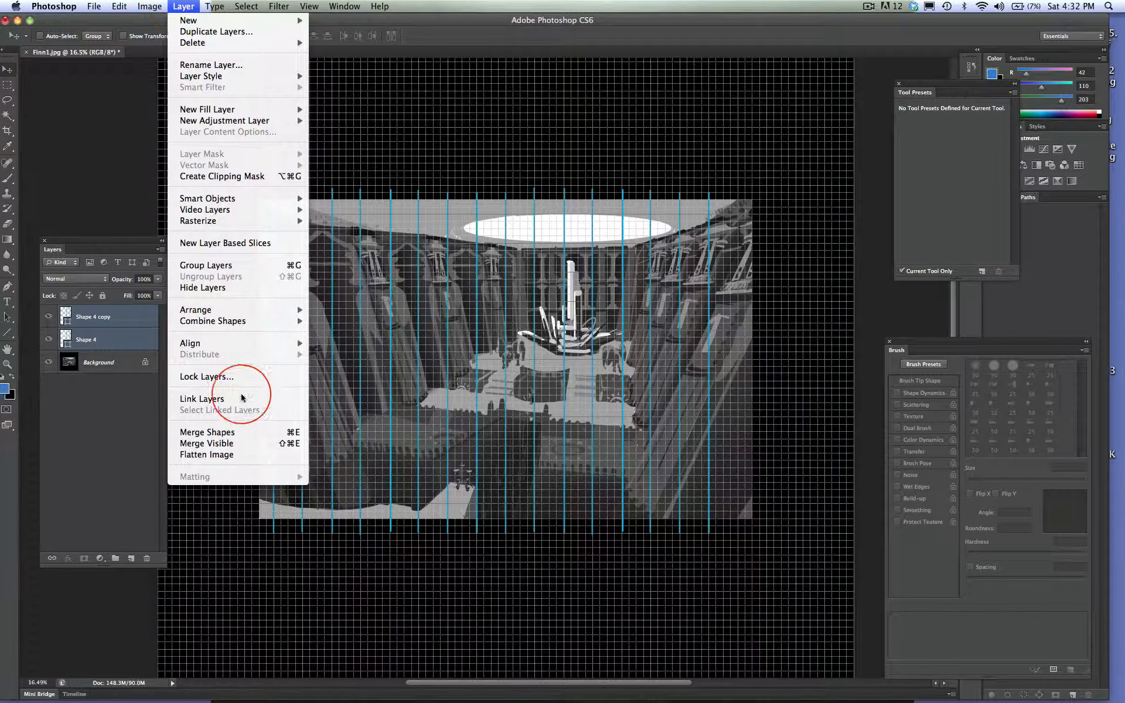
pyautogui.click(229, 430)
# - Hide the grid and shift the whole line set slightly to the right over the painting
pyautogui.click(309, 6)
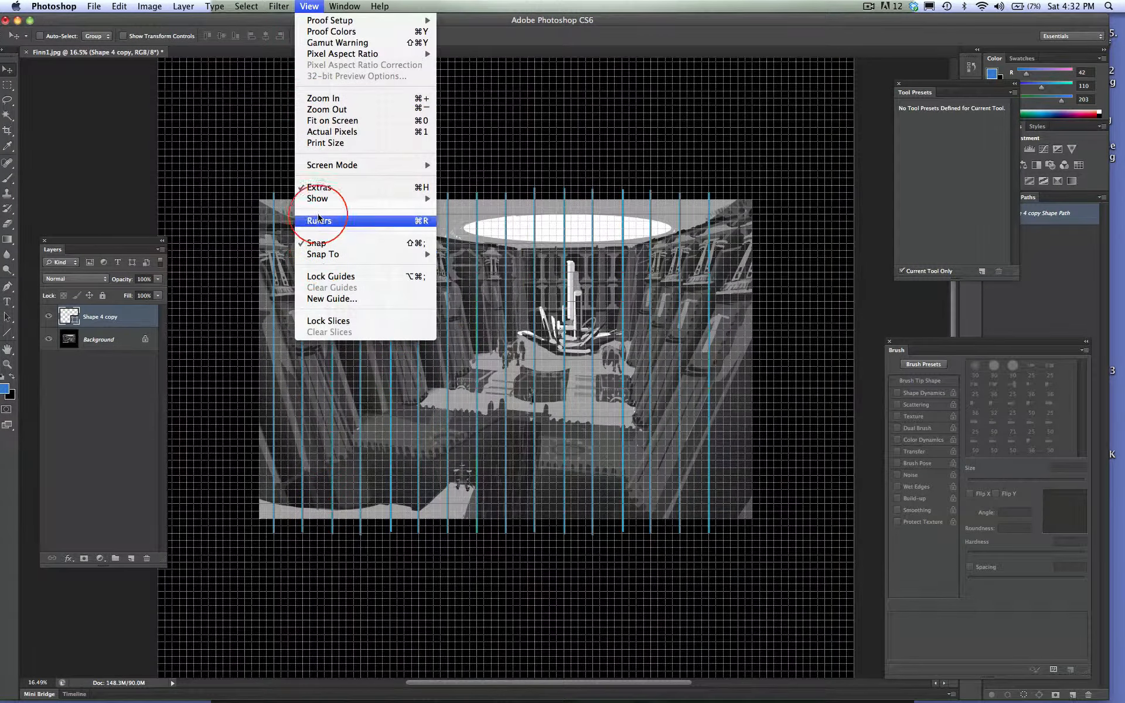
pyautogui.moveTo(319, 197)
pyautogui.click(460, 233)
pyautogui.moveTo(458, 347); pyautogui.dragTo(474, 337)
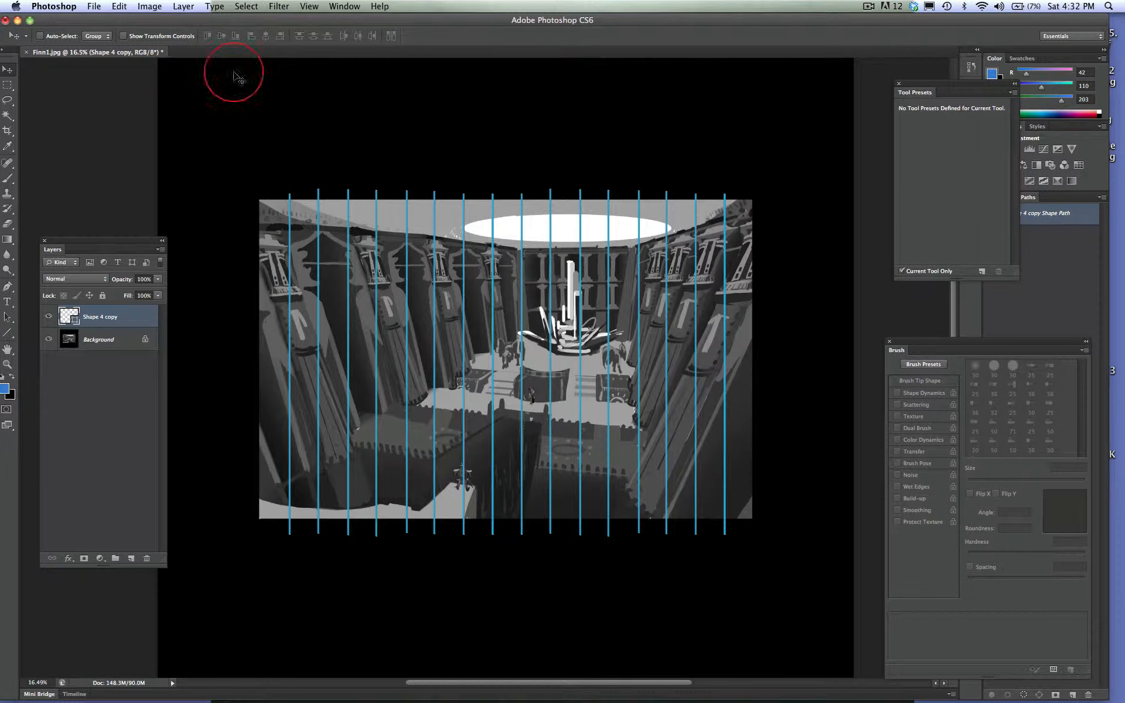
# - Set the canvas width to 30
pyautogui.click(119, 6)
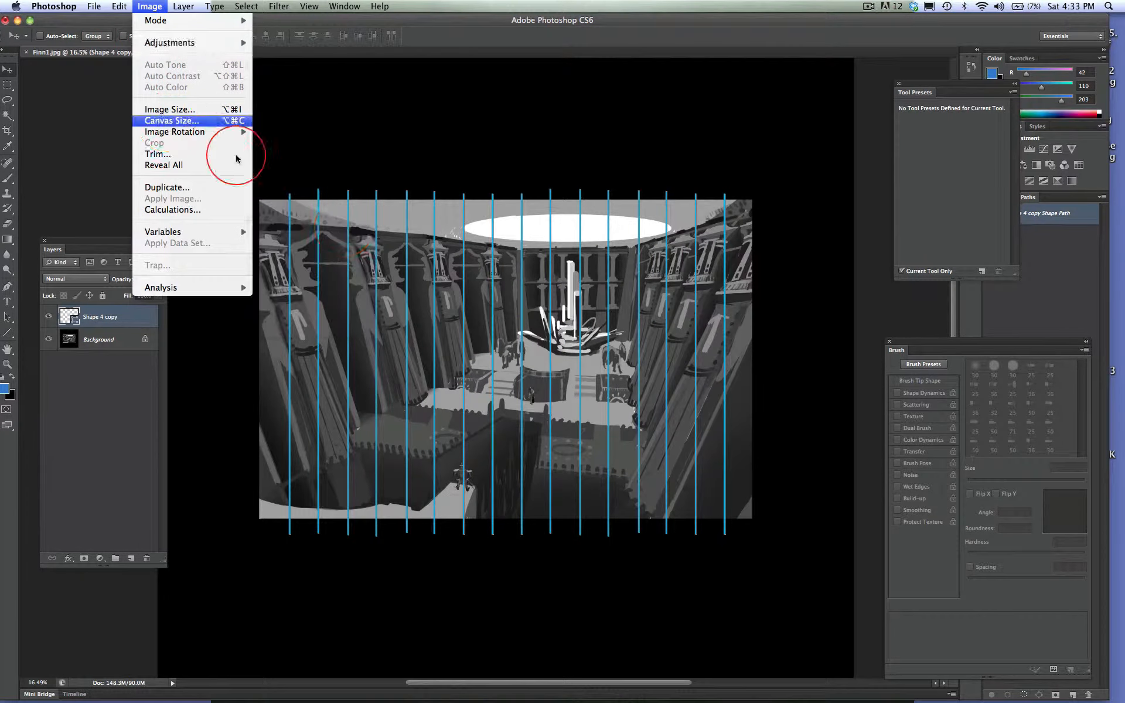
pyautogui.click(180, 122)
pyautogui.write('30')
pyautogui.press('Return')
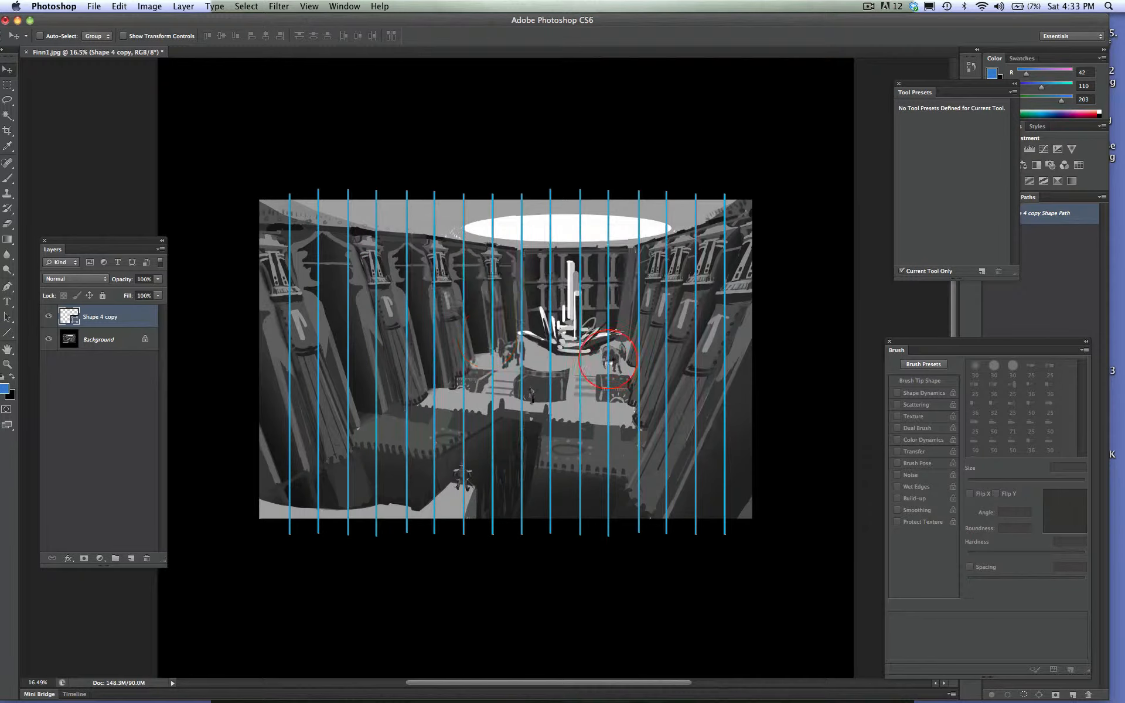
pyautogui.click(7, 364)
pyautogui.moveTo(594, 366); pyautogui.dragTo(590, 348)
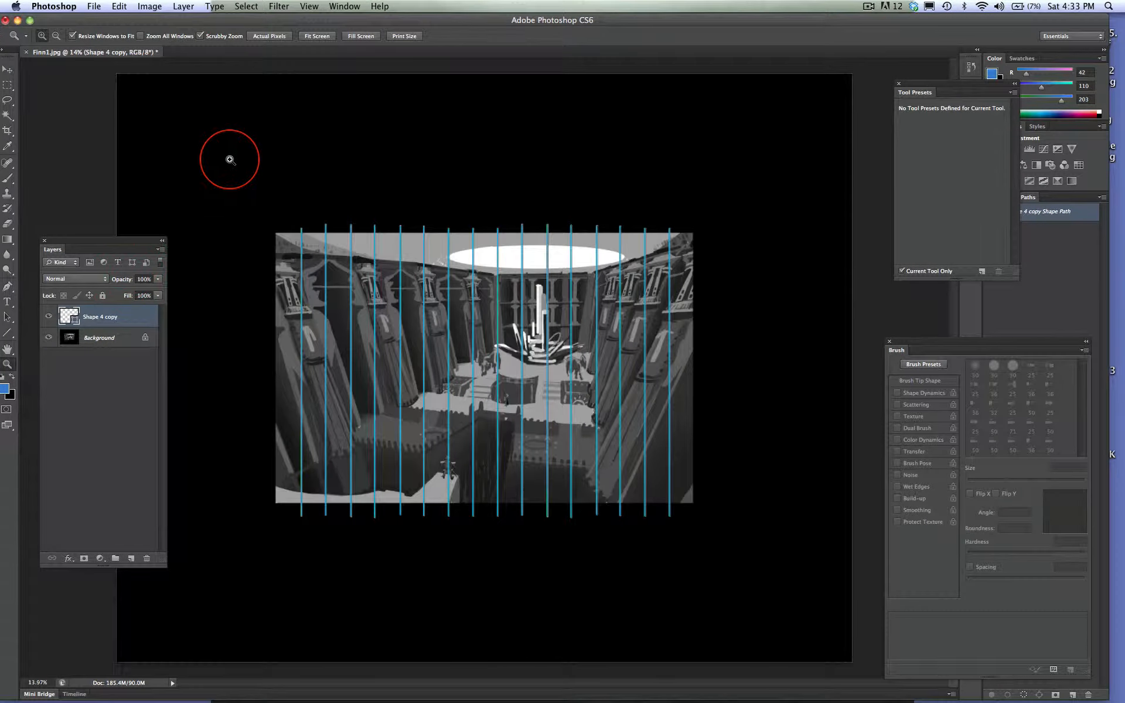
# - Undock the tool palette and move the line set down so it extends below the painting
pyautogui.click(7, 69)
pyautogui.moveTo(9, 59); pyautogui.dragTo(31, 73)
pyautogui.moveTo(108, 230)
pyautogui.mouseDown()
pyautogui.moveTo(119, 238)
pyautogui.moveTo(116, 228)
pyautogui.mouseUp()
pyautogui.moveTo(359, 293); pyautogui.dragTo(339, 339)
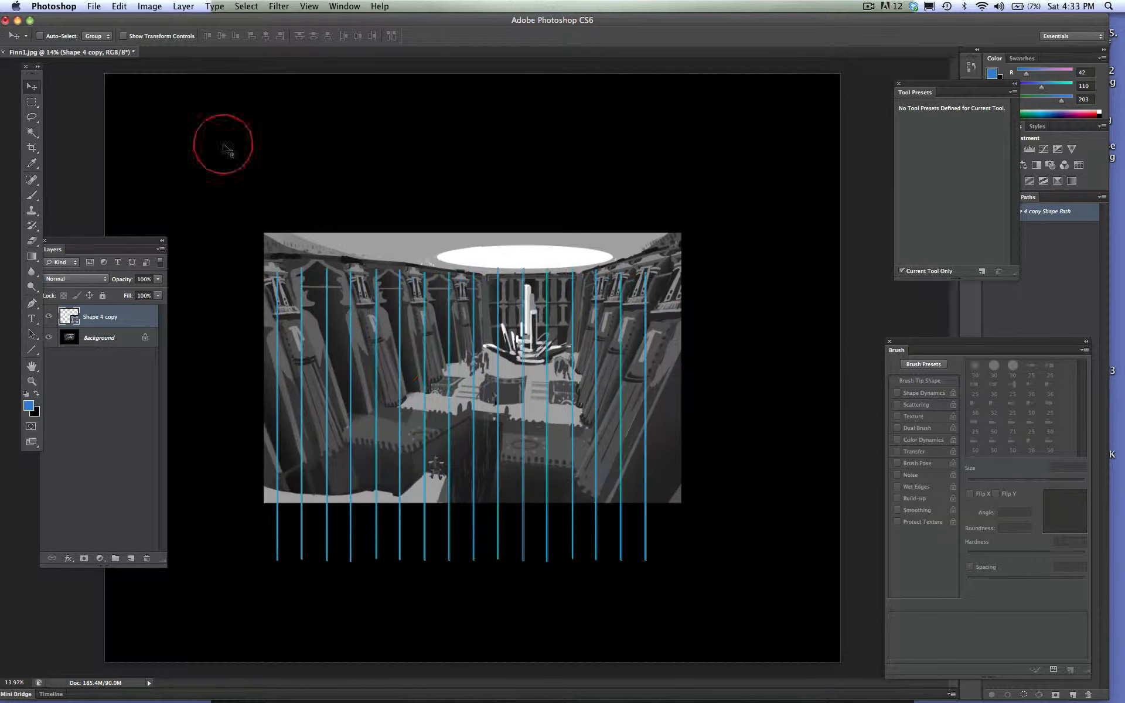
# - Rasterize the merged line shape layer
pyautogui.click(119, 5)
pyautogui.moveTo(183, 6)
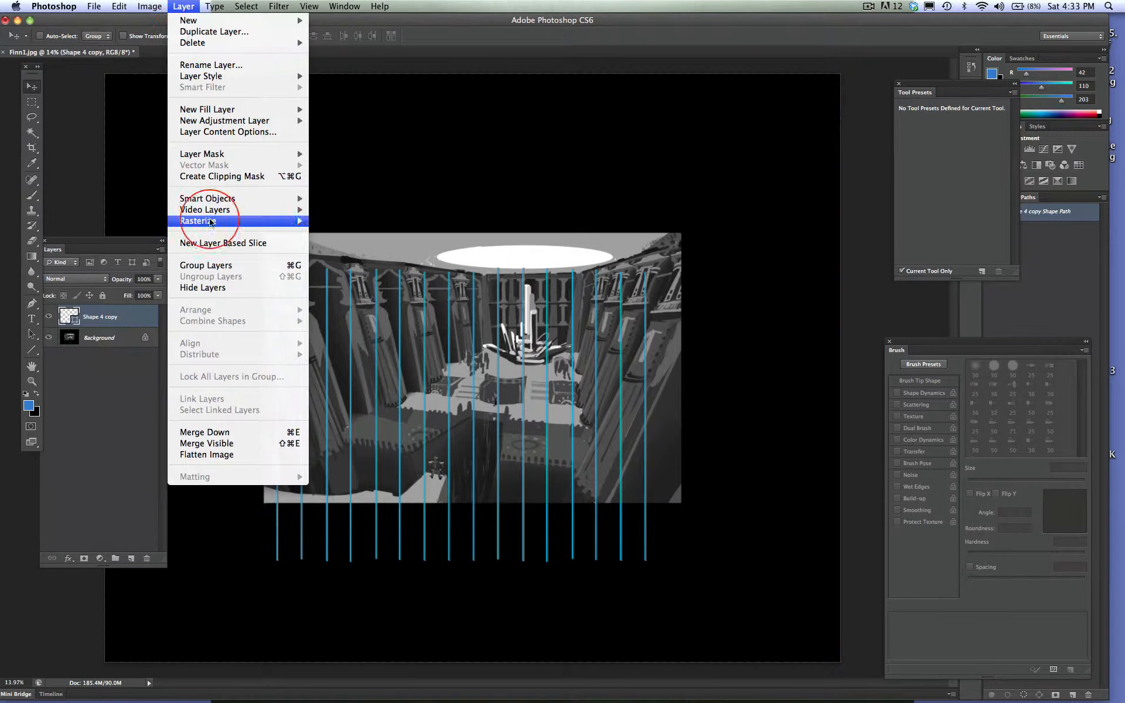
pyautogui.moveTo(210, 221)
pyautogui.click(326, 232)
pyautogui.click(121, 6)
pyautogui.moveTo(189, 268)
pyautogui.click(291, 332)
pyautogui.moveTo(646, 267); pyautogui.dragTo(854, 296)
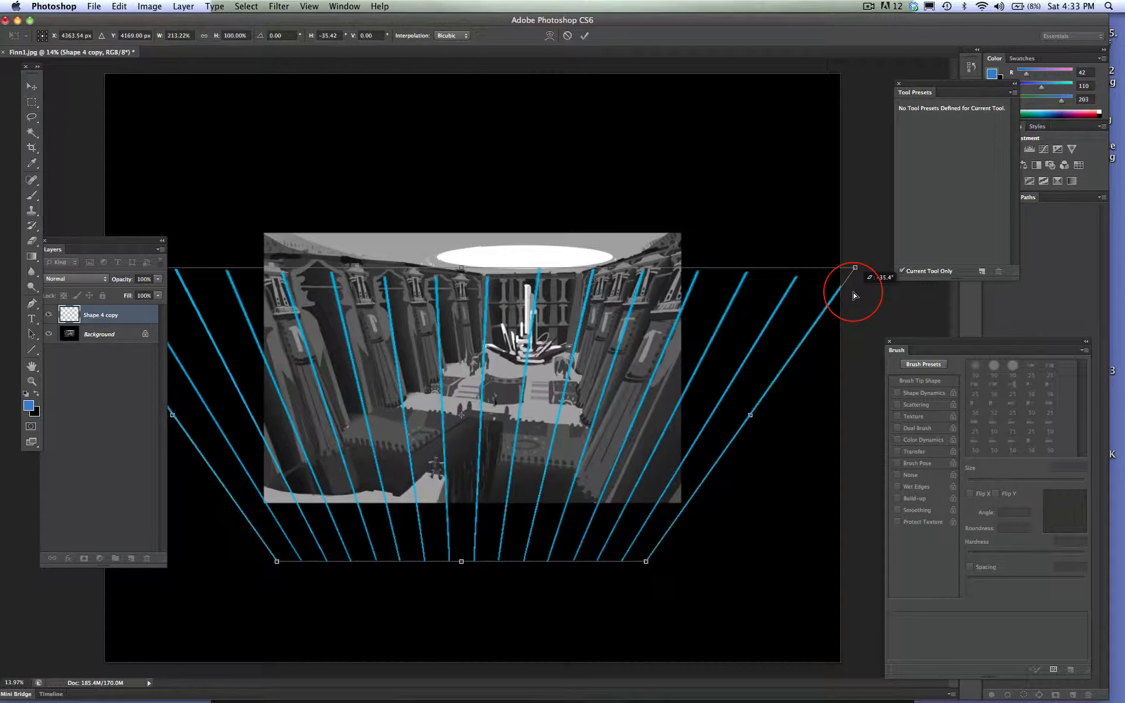
pyautogui.moveTo(530, 422); pyautogui.dragTo(557, 390)
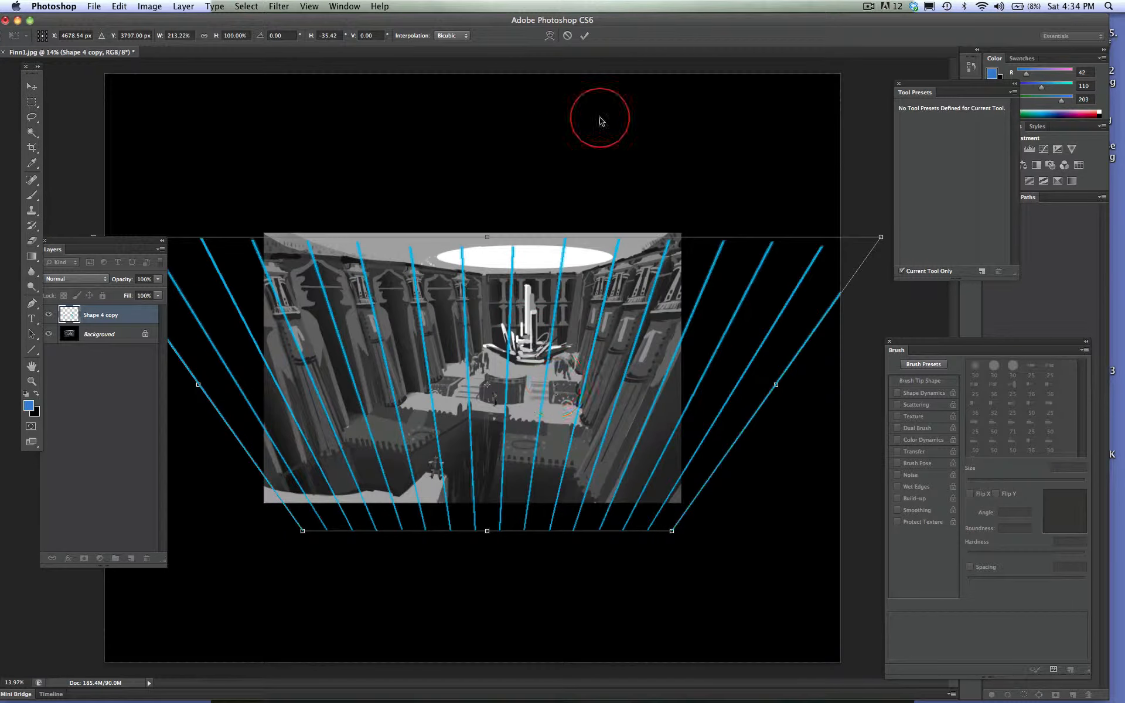
pyautogui.click(568, 36)
pyautogui.click(119, 6)
pyautogui.click(299, 218)
pyautogui.click(467, 271)
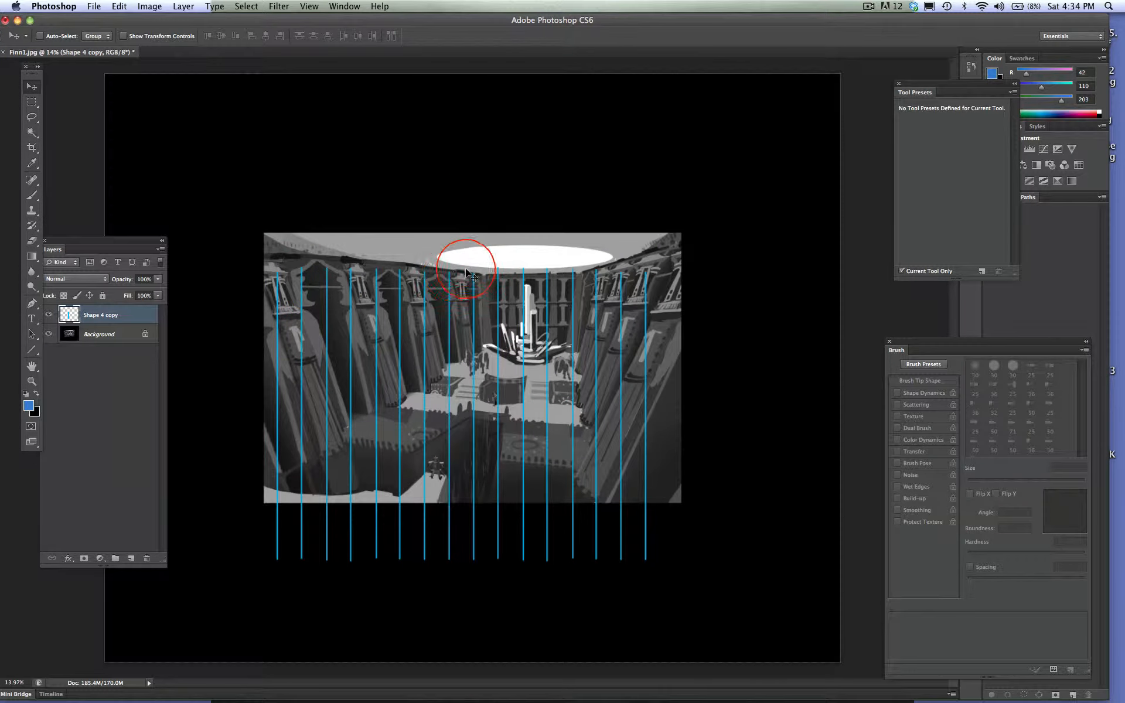
# - Scale the line set vertically at both ends so it spans nearly the full canvas height
pyautogui.click(119, 6)
pyautogui.moveTo(159, 269)
pyautogui.click(296, 289)
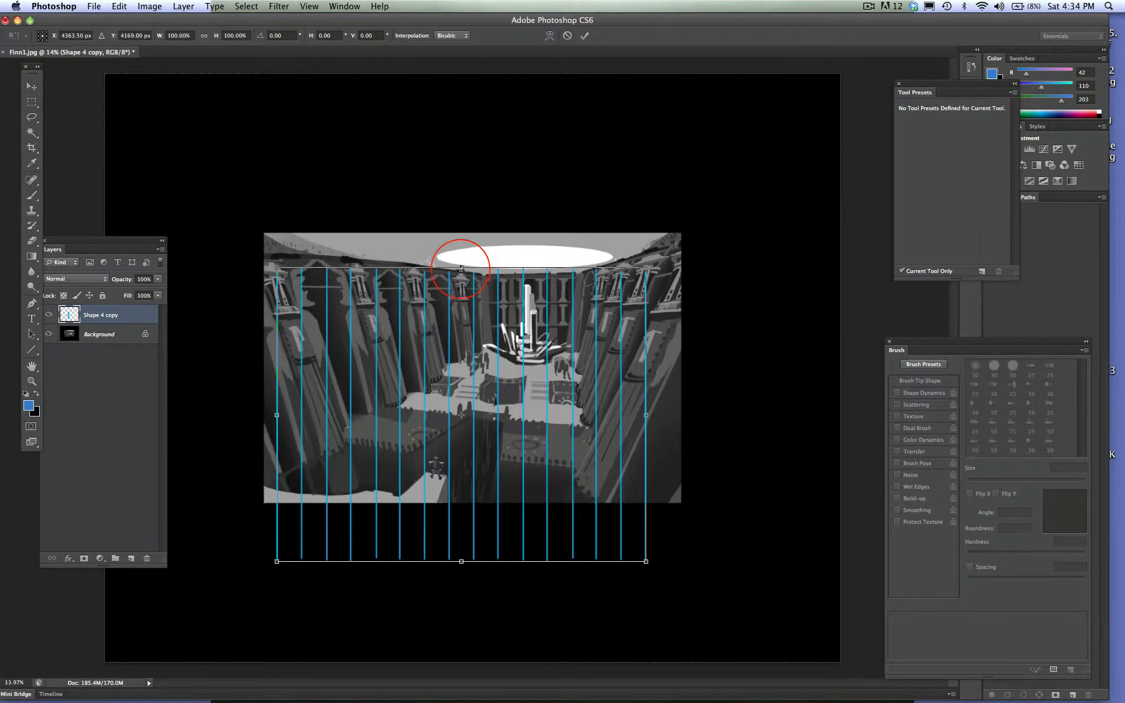
pyautogui.moveTo(461, 561); pyautogui.dragTo(462, 659)
pyautogui.moveTo(462, 117); pyautogui.dragTo(461, 79)
pyautogui.click(119, 6)
pyautogui.moveTo(155, 261)
pyautogui.click(305, 335)
pyautogui.moveTo(646, 80); pyautogui.dragTo(785, 108)
pyautogui.moveTo(644, 658); pyautogui.dragTo(563, 641)
pyautogui.moveTo(790, 81); pyautogui.dragTo(866, 105)
pyautogui.moveTo(518, 560)
pyautogui.mouseDown()
pyautogui.moveTo(549, 516)
pyautogui.moveTo(518, 545)
pyautogui.mouseUp()
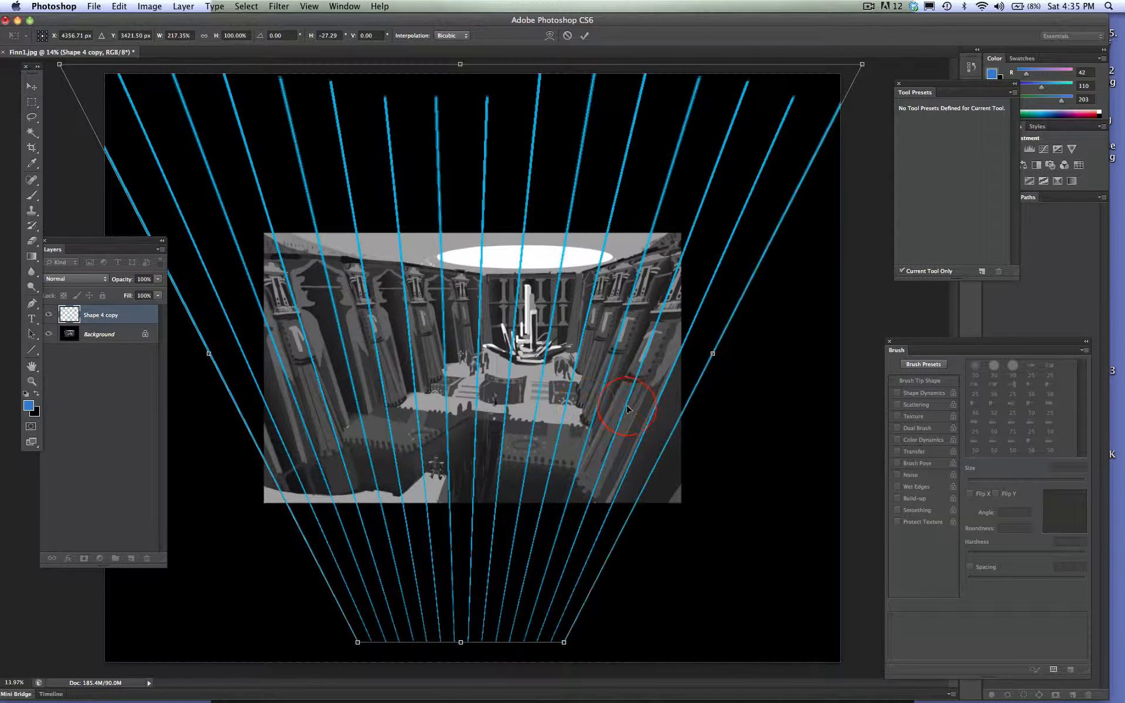
pyautogui.click(568, 35)
# - Reposition the line set slightly and apply a Perspective transform that widens its upper end and narrows its lower end
pyautogui.moveTo(515, 448); pyautogui.dragTo(514, 410)
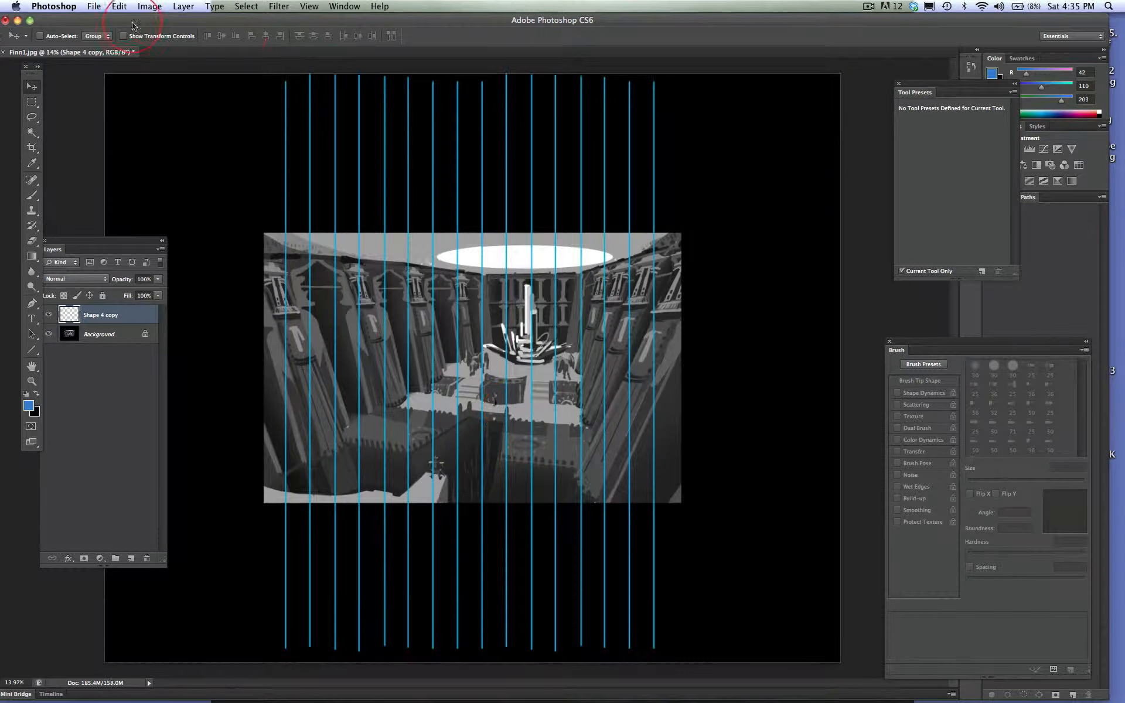
pyautogui.click(118, 6)
pyautogui.moveTo(149, 265)
pyautogui.click(288, 332)
pyautogui.moveTo(654, 73); pyautogui.dragTo(749, 75)
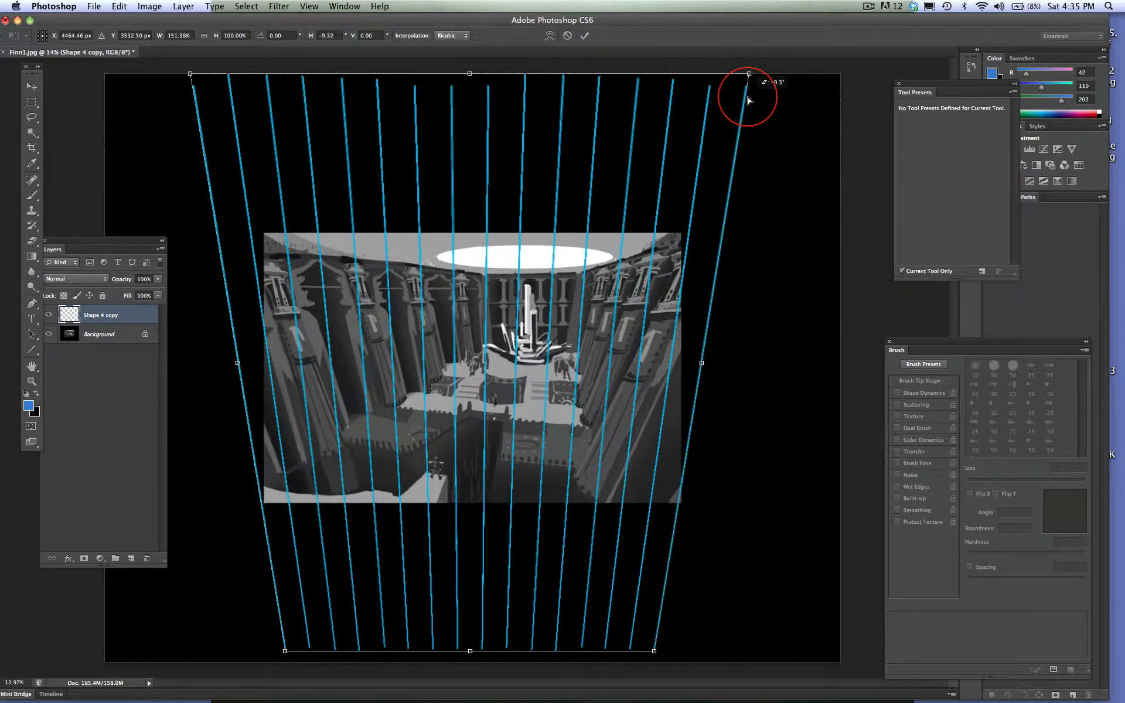
pyautogui.moveTo(653, 649); pyautogui.dragTo(622, 649)
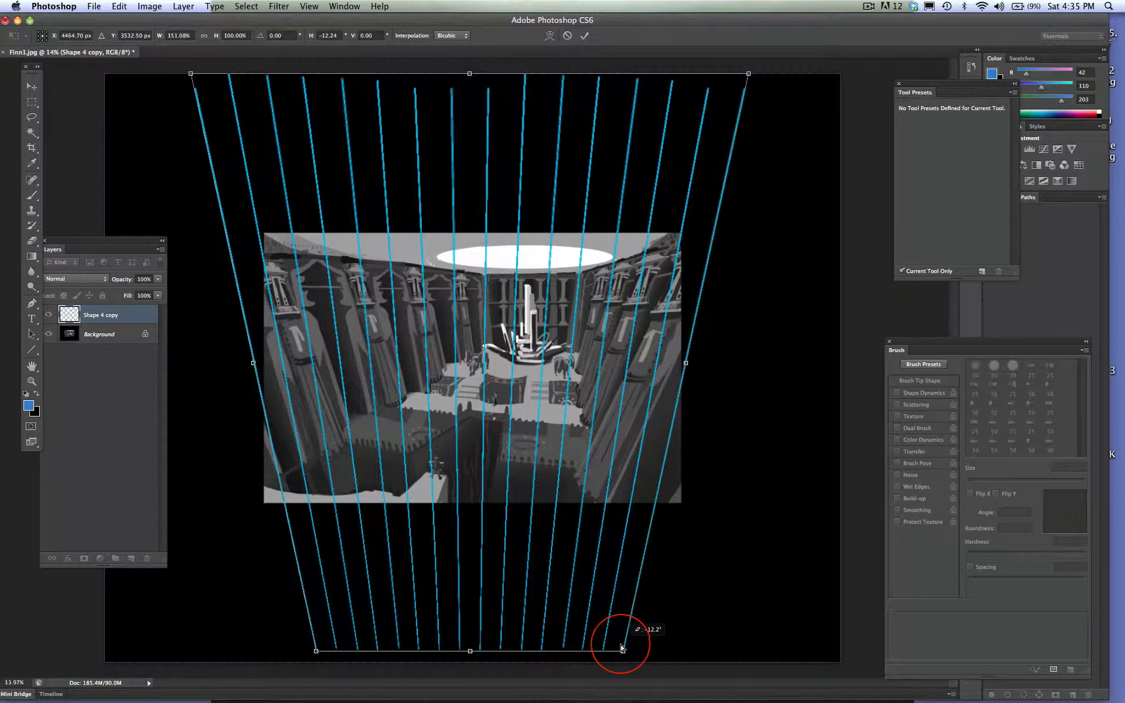
# - Move the converging lines right and slightly up, then widen their lower end to a horizontal skew of about -10.17 degrees
pyautogui.moveTo(528, 386); pyautogui.dragTo(542, 440)
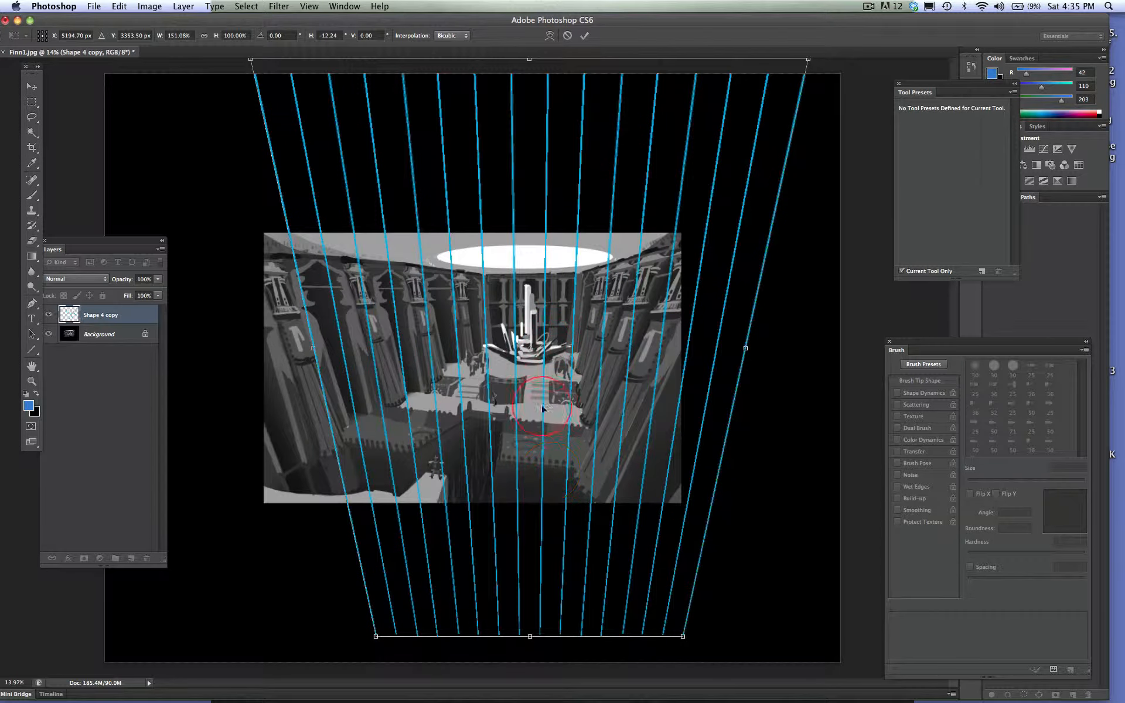
pyautogui.moveTo(539, 497); pyautogui.dragTo(551, 457)
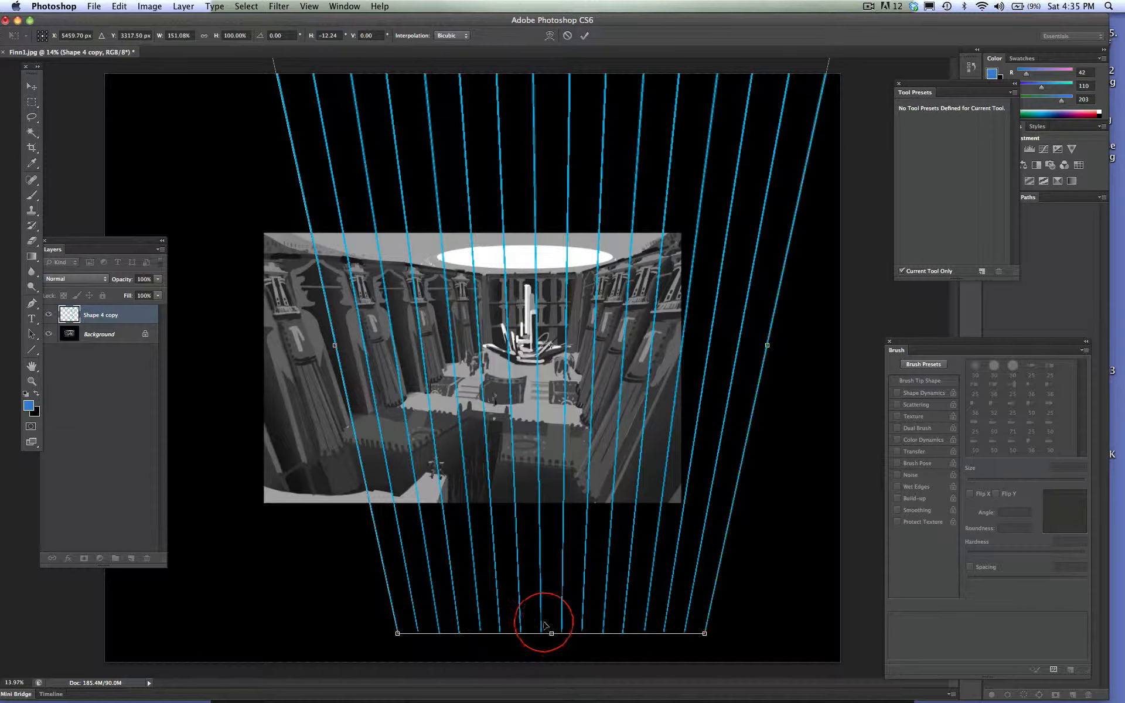
pyautogui.moveTo(397, 634); pyautogui.dragTo(399, 634)
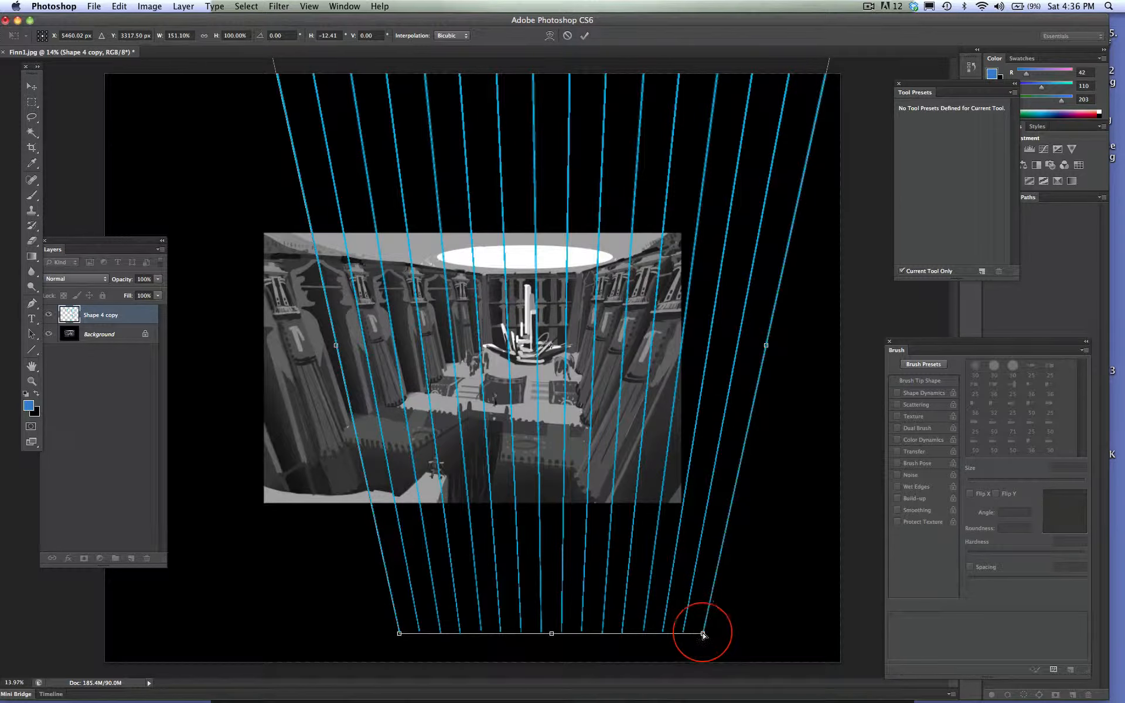
pyautogui.moveTo(702, 634); pyautogui.dragTo(727, 636)
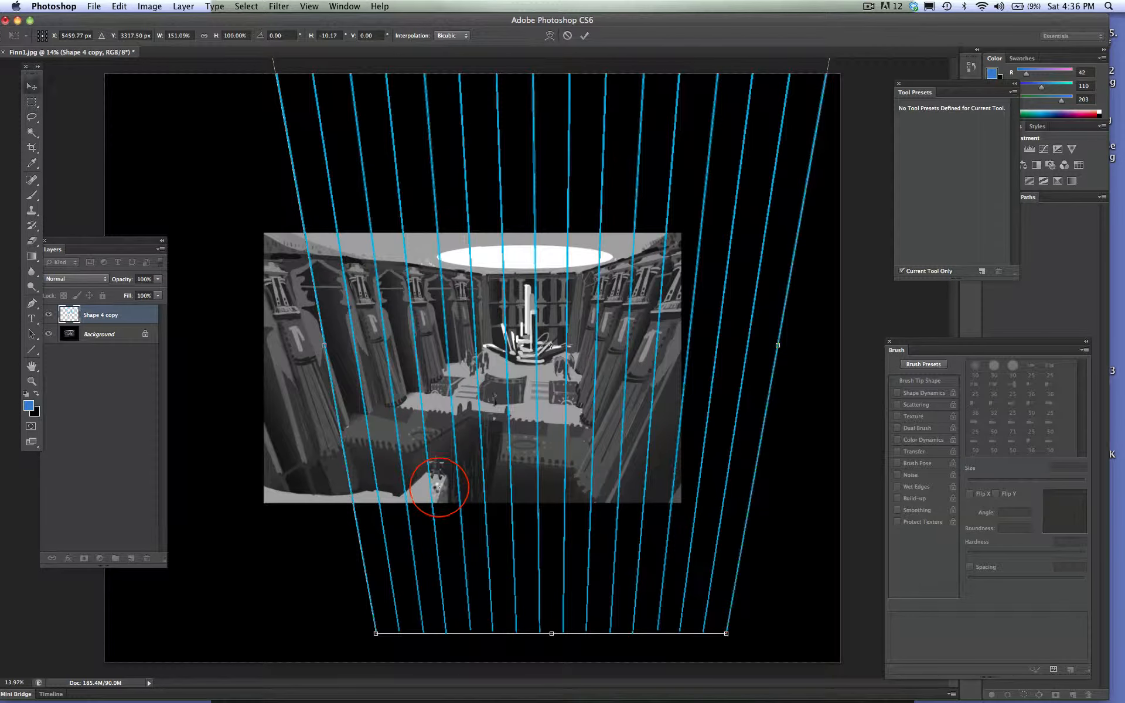
pyautogui.press('Return')
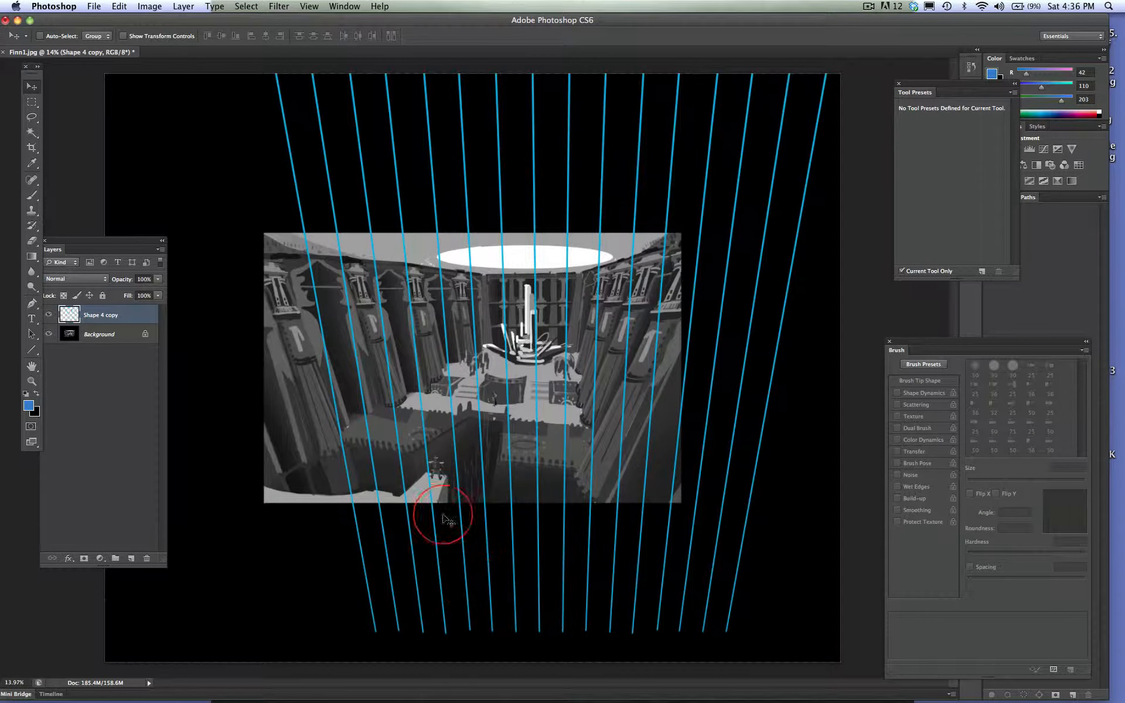
# - Add a new layer, hide the converging lines layer, and move the layer list clear of the tool palette
pyautogui.press('super+alt+shift+n')
pyautogui.click(48, 335)
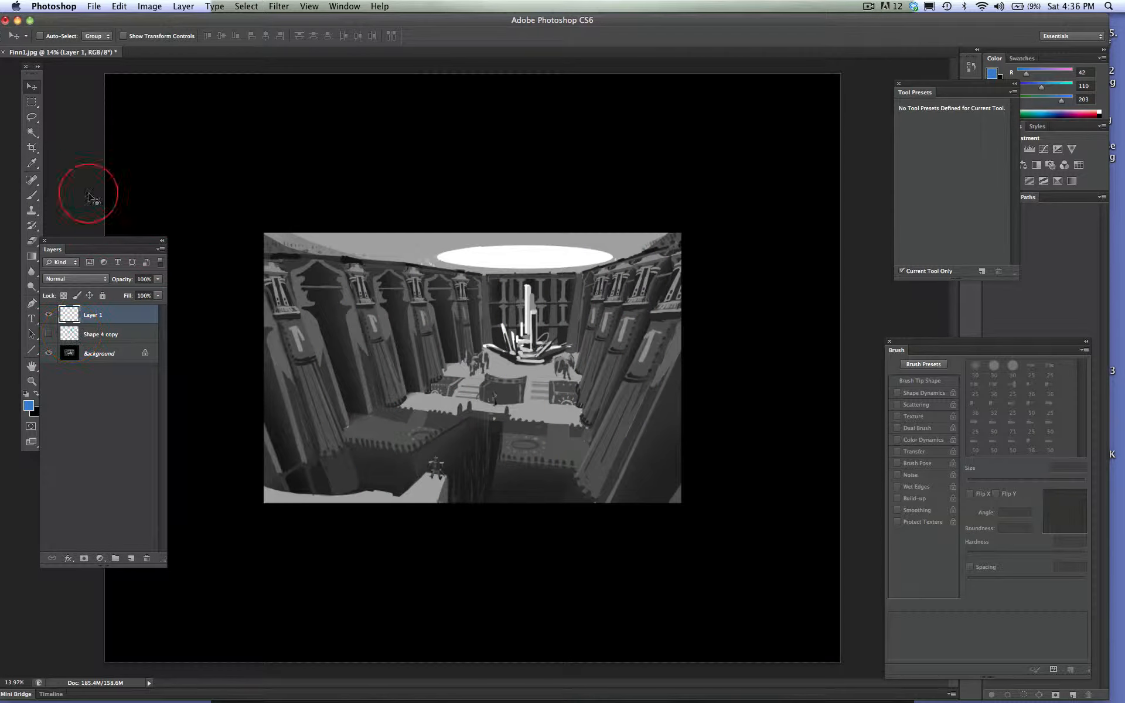
pyautogui.moveTo(91, 240); pyautogui.dragTo(120, 270)
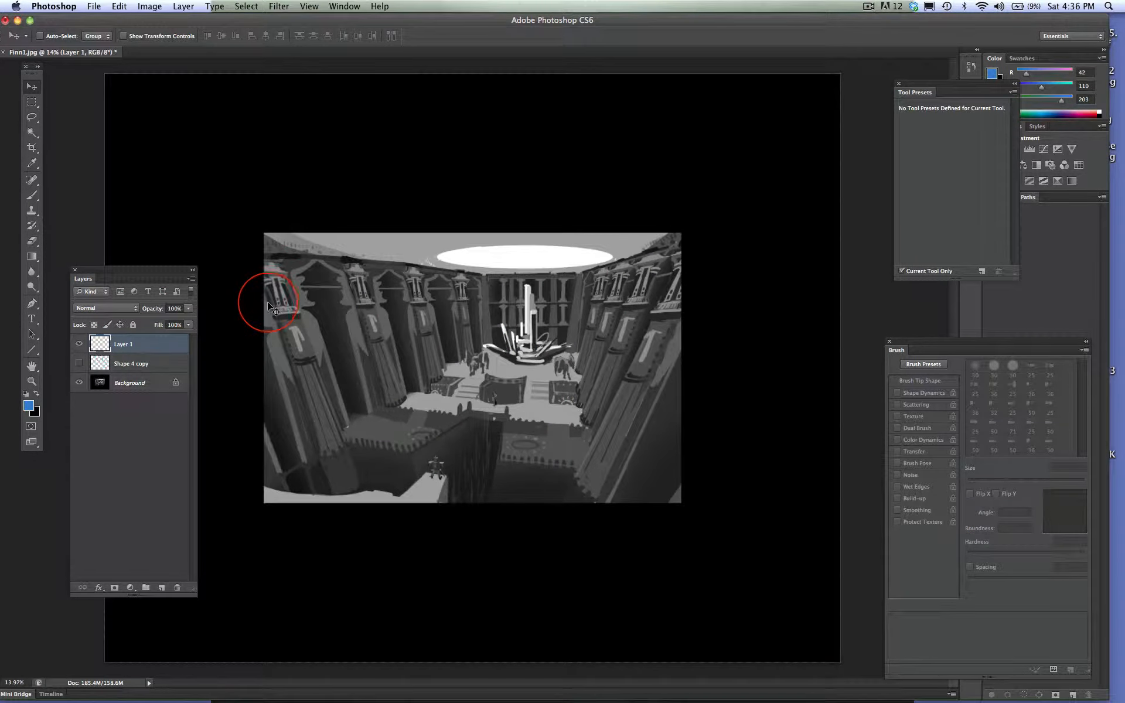
# - Show the rulers and place a horizontal guide across the upper part of the painting, level with the top of the throne
pyautogui.click(41, 351)
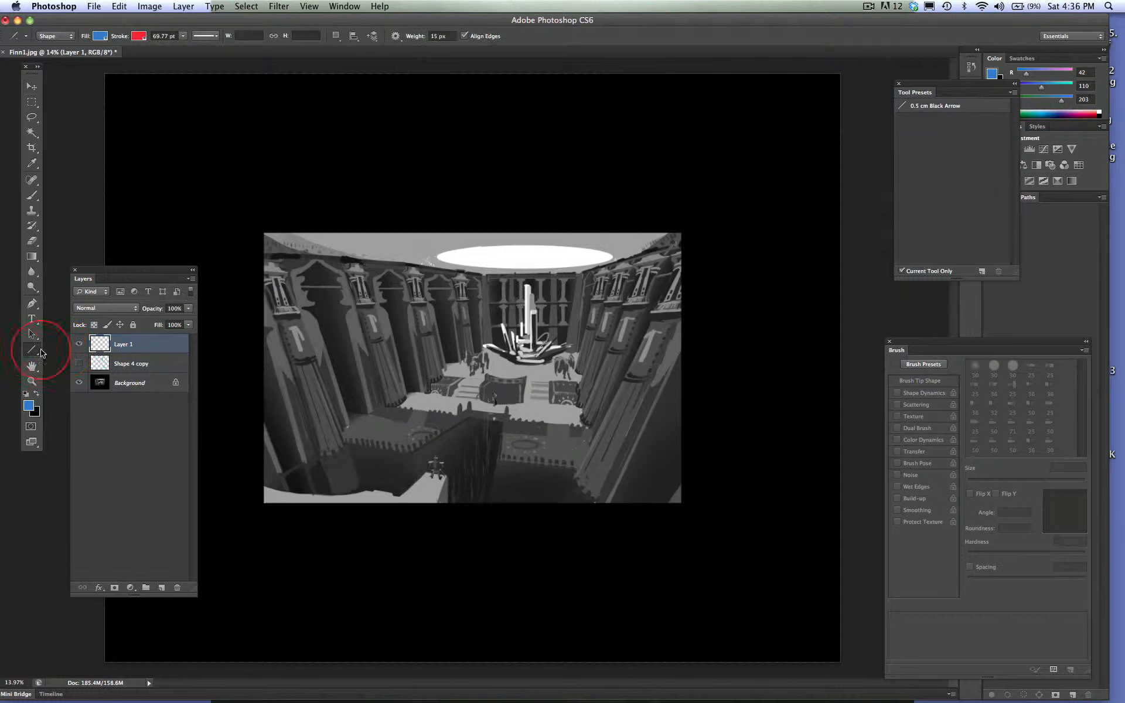
pyautogui.click(342, 7)
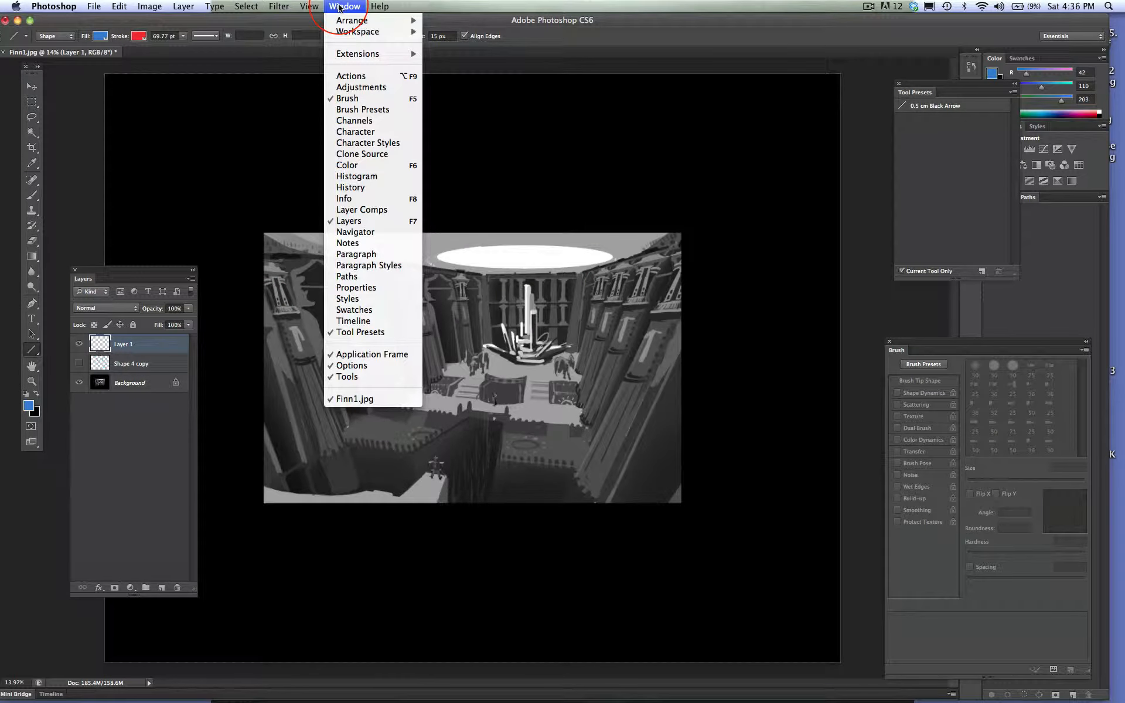
pyautogui.press('super+r')
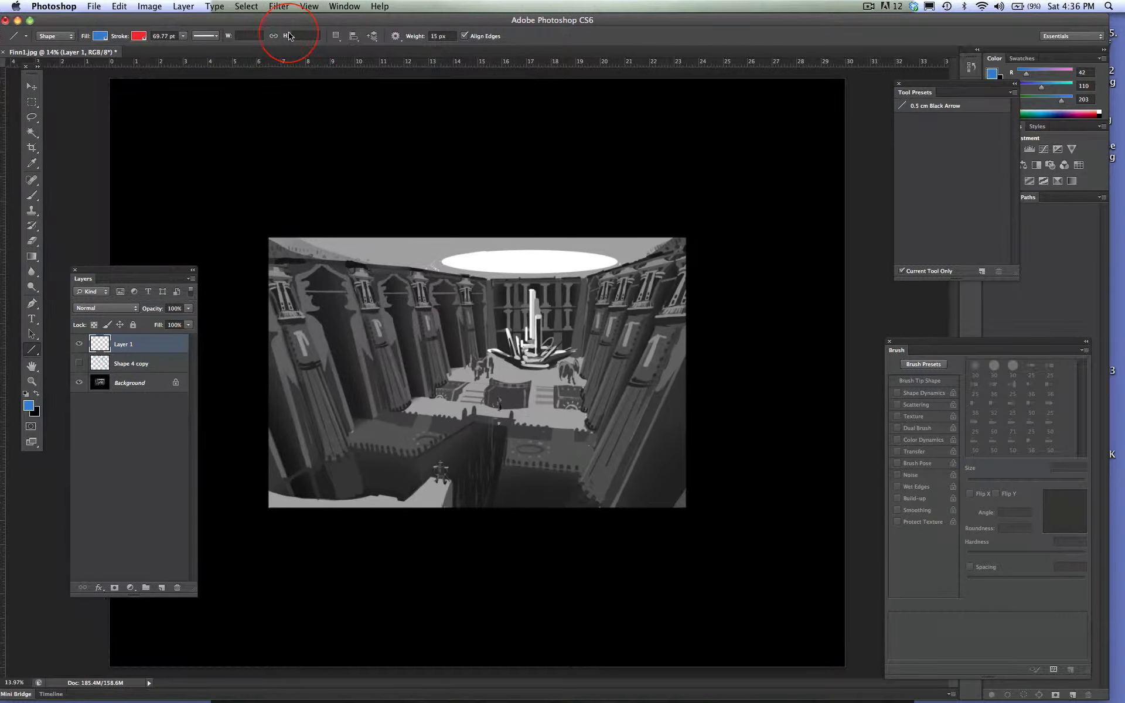
pyautogui.moveTo(466, 66); pyautogui.dragTo(469, 311)
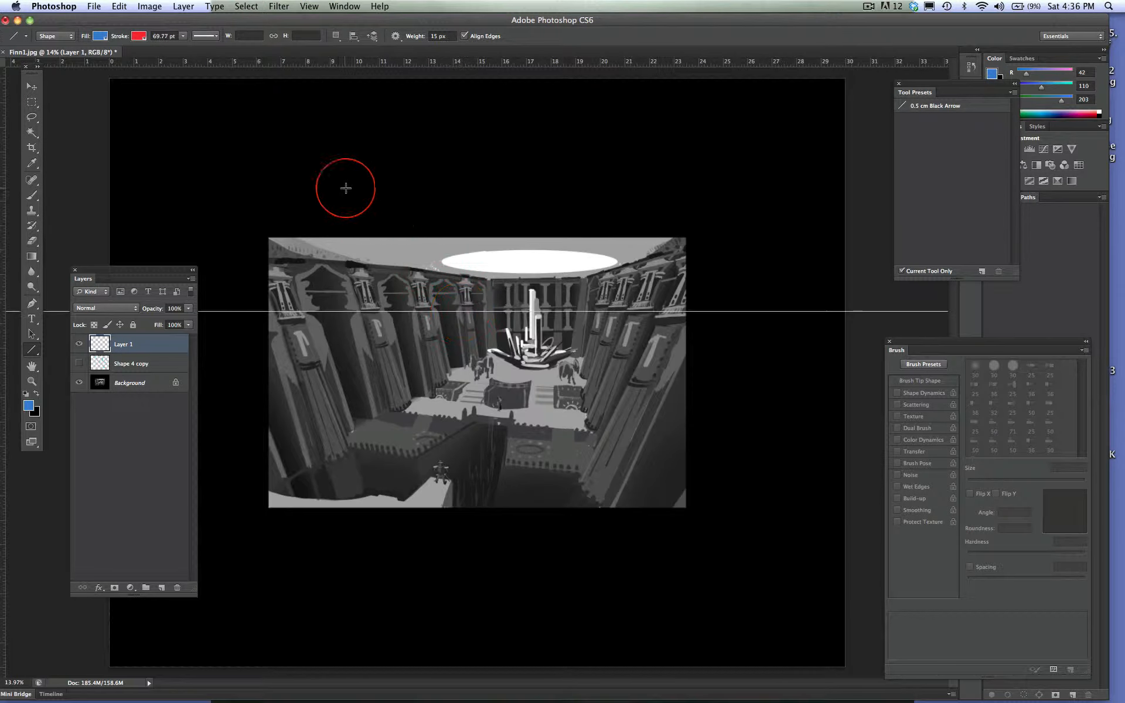
# - Place a vertical guide at about 18 on the horizontal ruler, showing the converging lines layer only while positioning it
pyautogui.click(79, 364)
pyautogui.moveTo(5, 199); pyautogui.dragTo(555, 273)
pyautogui.click(79, 364)
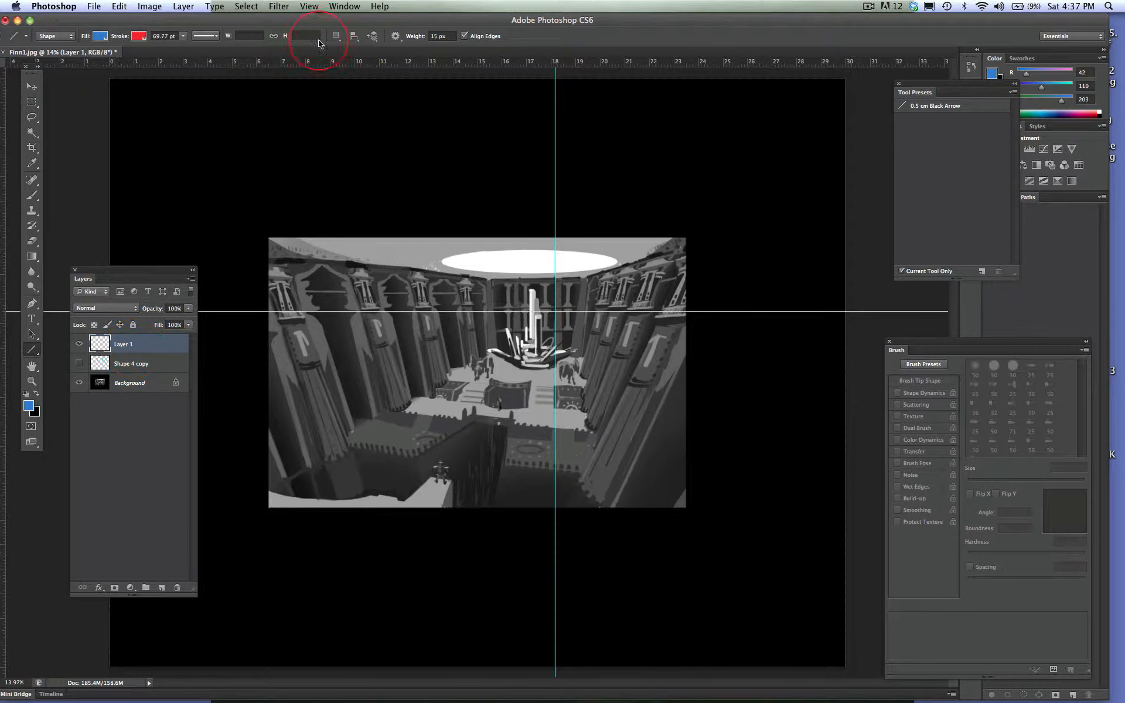
# - Show the grid and draw a vertical line 15 px wide and about 3450 px tall just right of the vertical guide
pyautogui.click(309, 6)
pyautogui.moveTo(319, 196)
pyautogui.click(394, 203)
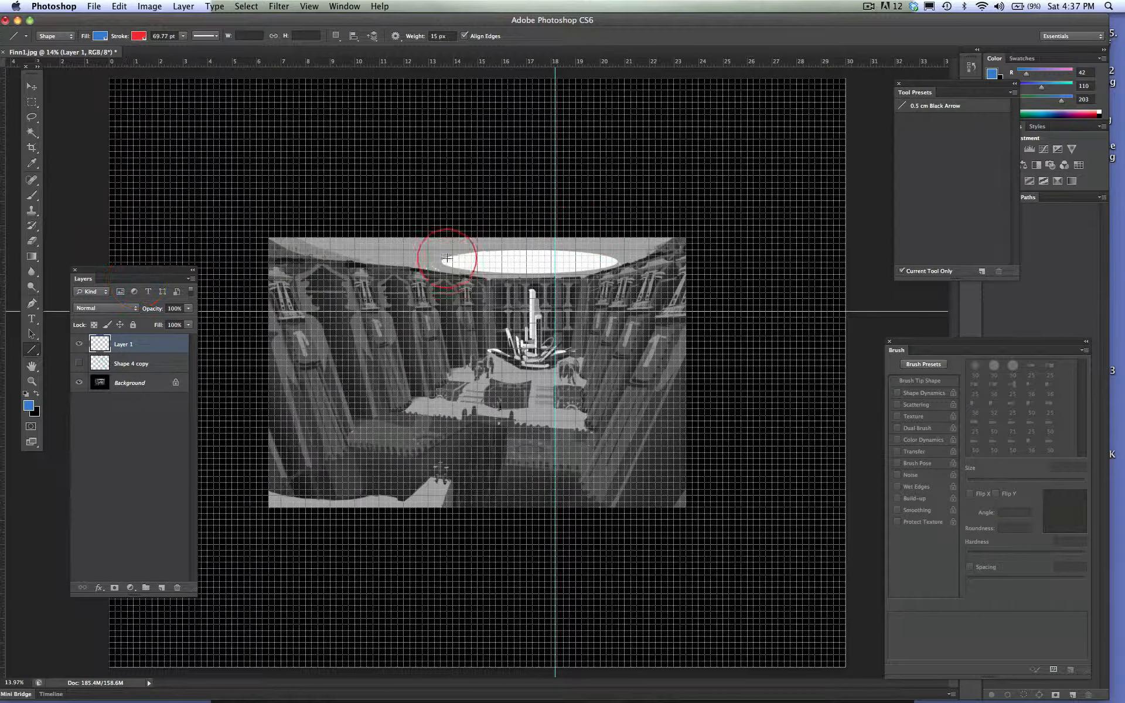
pyautogui.moveTo(574, 232); pyautogui.dragTo(575, 515)
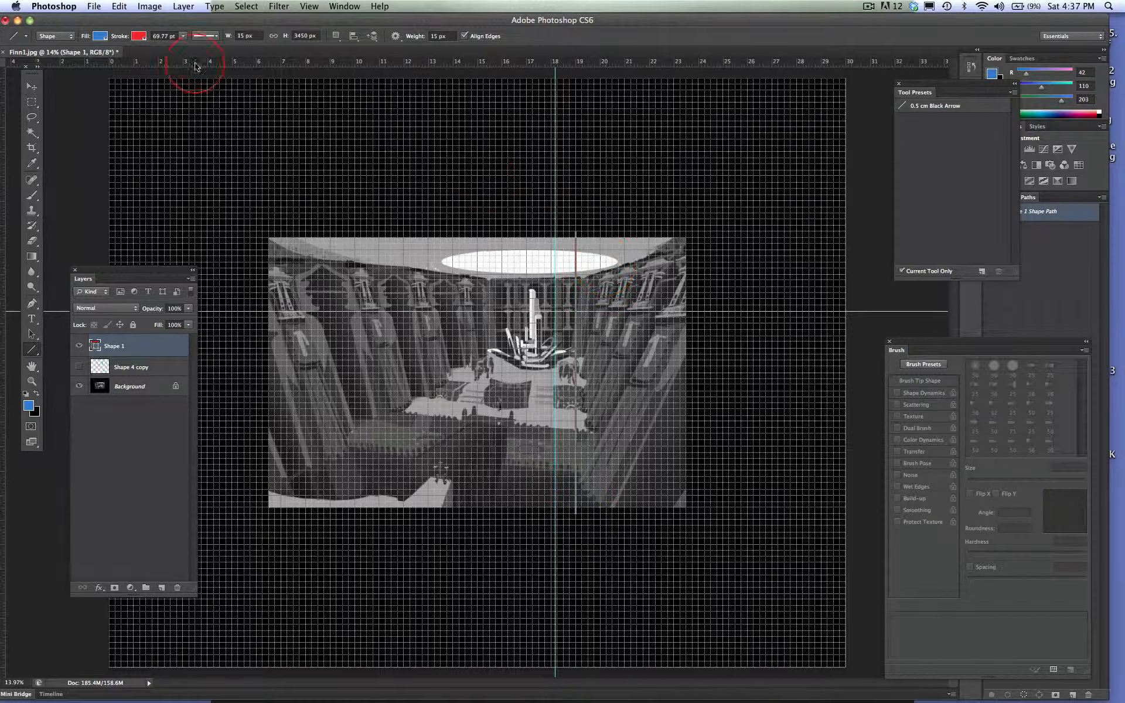
# - Set the line stroke to cyan and draw further evenly spaced vertical lines on both sides of the first one
pyautogui.click(139, 35)
pyautogui.moveTo(586, 249)
pyautogui.mouseDown()
pyautogui.moveTo(599, 236)
pyautogui.moveTo(610, 516)
pyautogui.mouseUp()
pyautogui.click(119, 6)
pyautogui.click(132, 20)
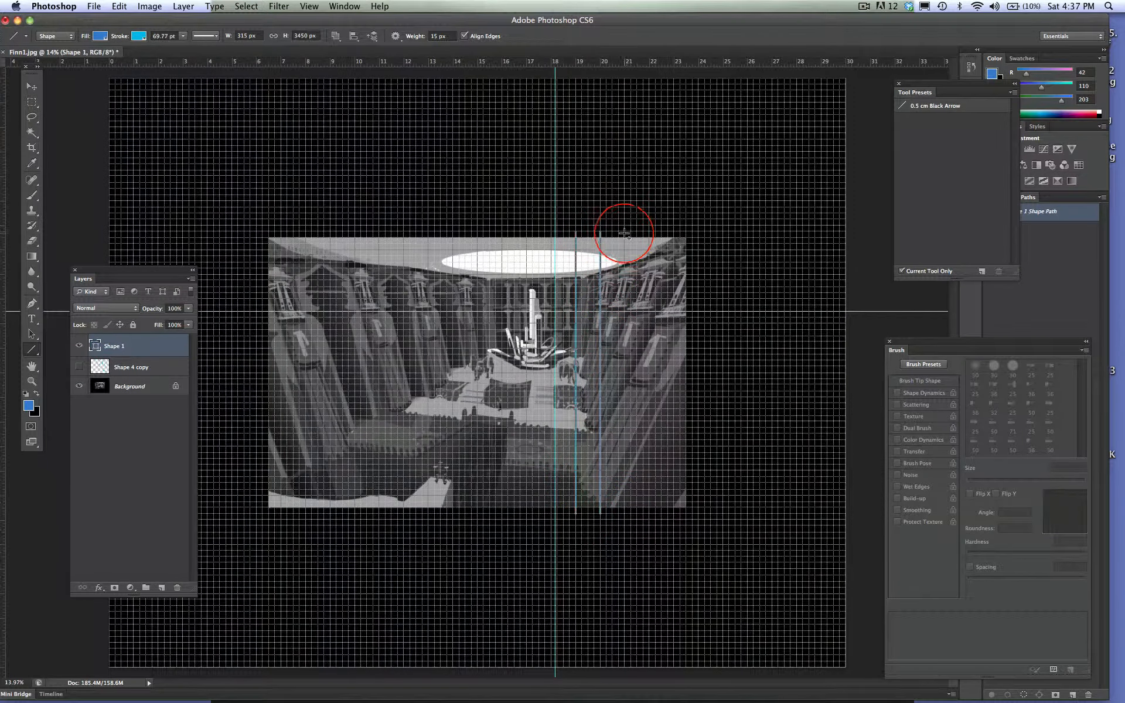
pyautogui.moveTo(625, 233); pyautogui.dragTo(625, 514)
pyautogui.moveTo(649, 232); pyautogui.dragTo(649, 515)
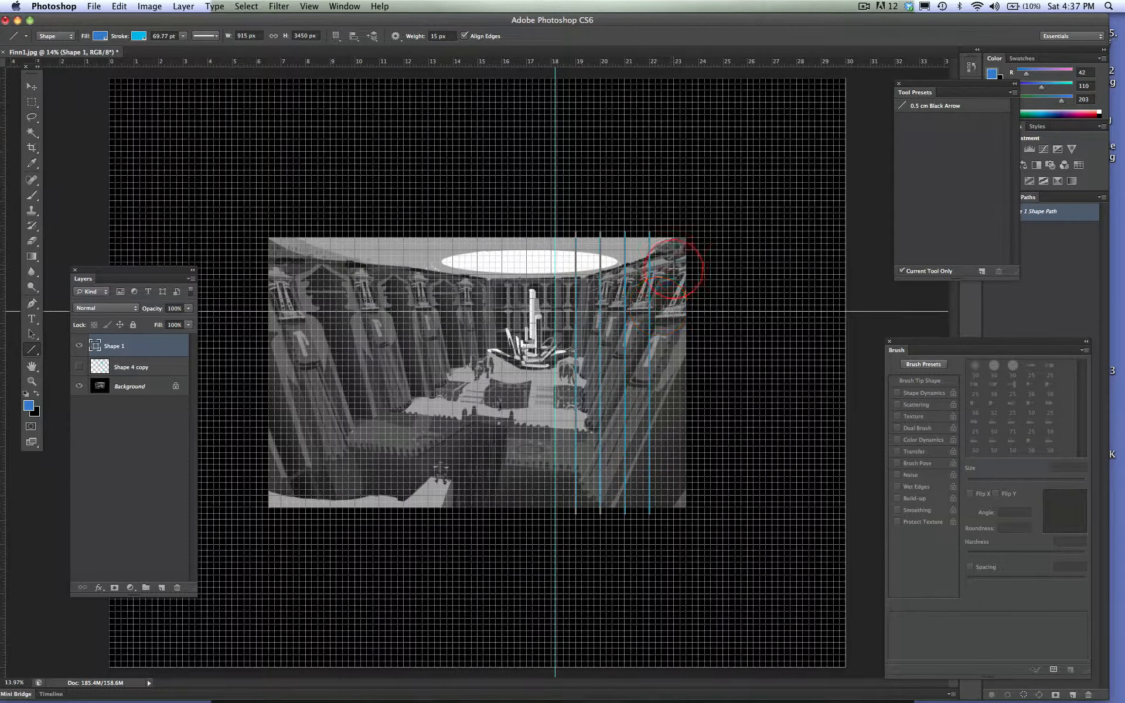
pyautogui.moveTo(551, 234)
pyautogui.mouseDown()
pyautogui.moveTo(552, 515)
pyautogui.moveTo(527, 452)
pyautogui.moveTo(527, 514)
pyautogui.mouseUp()
# - Duplicate the vertical lines layer, hide the grid and target path, and move the copy left to continue the even spacing
pyautogui.click(183, 7)
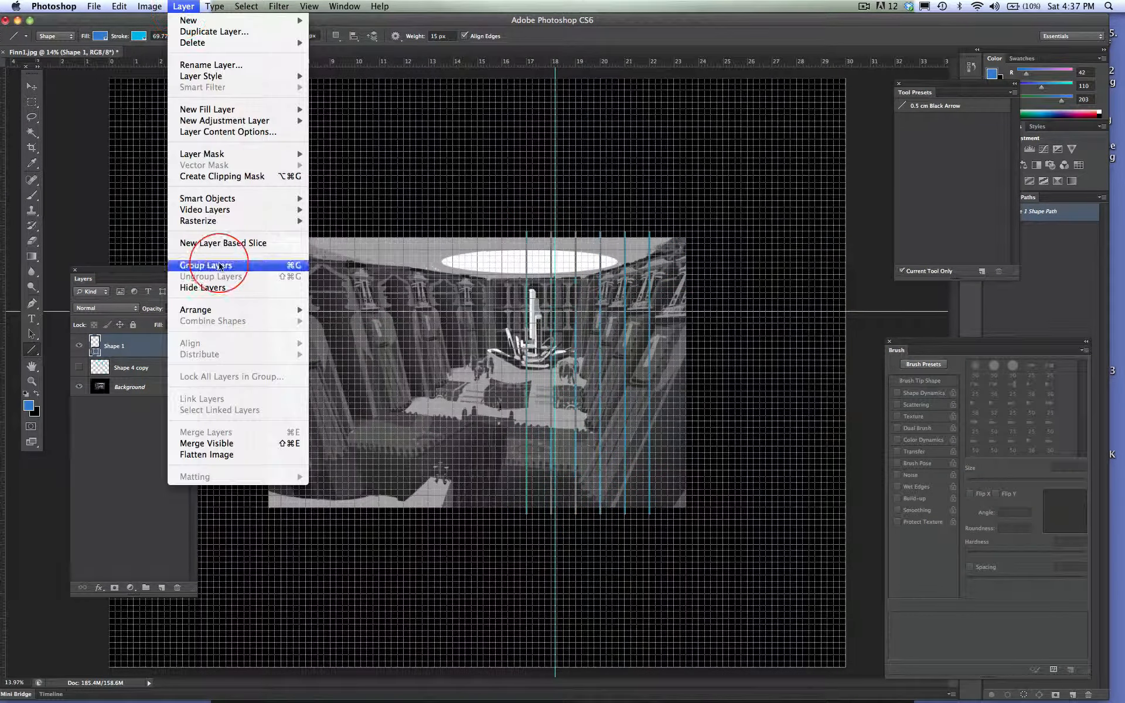
pyautogui.press('super+j')
pyautogui.click(312, 6)
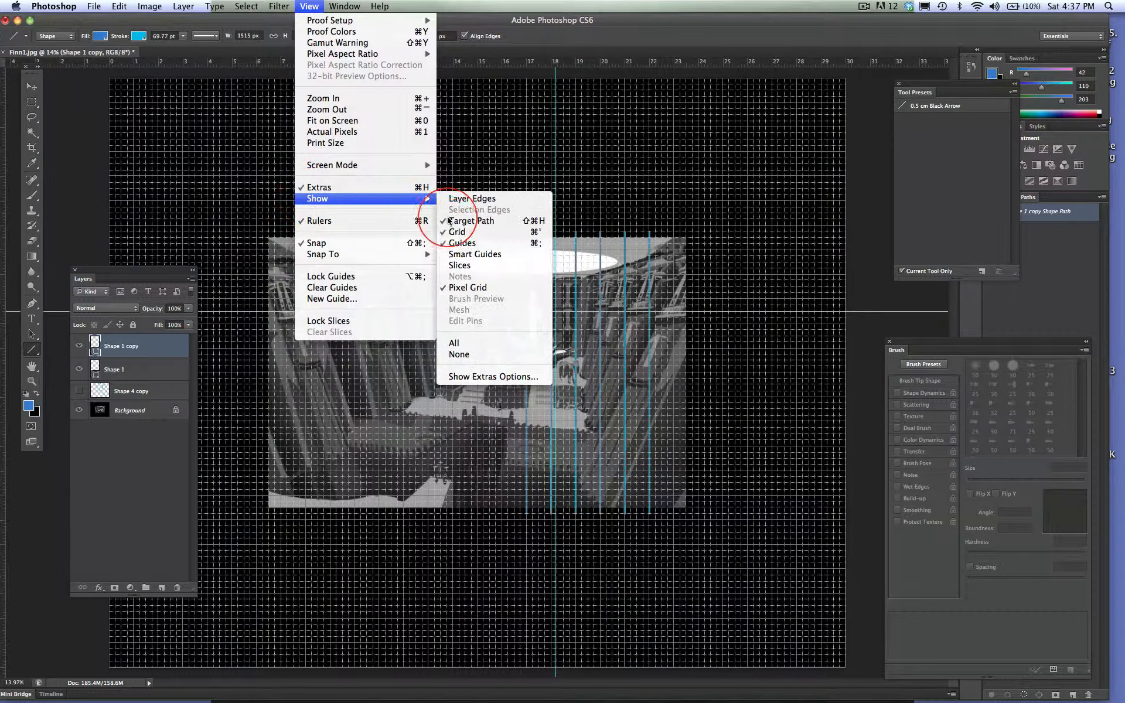
pyautogui.click(463, 230)
pyautogui.press('v')
pyautogui.moveTo(581, 355); pyautogui.dragTo(431, 355)
pyautogui.click(309, 7)
pyautogui.moveTo(352, 199)
pyautogui.click(451, 223)
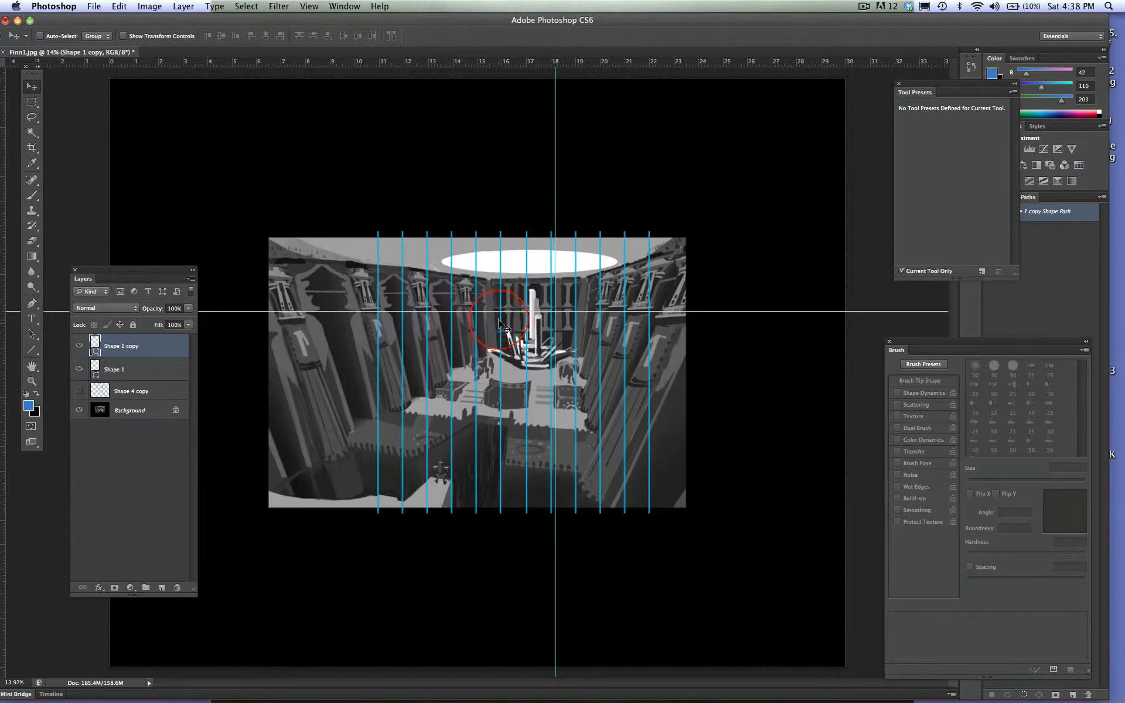
# - Show the grid to align the copied vertical lines with it, and hide the grid again
pyautogui.click(309, 6)
pyautogui.click(456, 232)
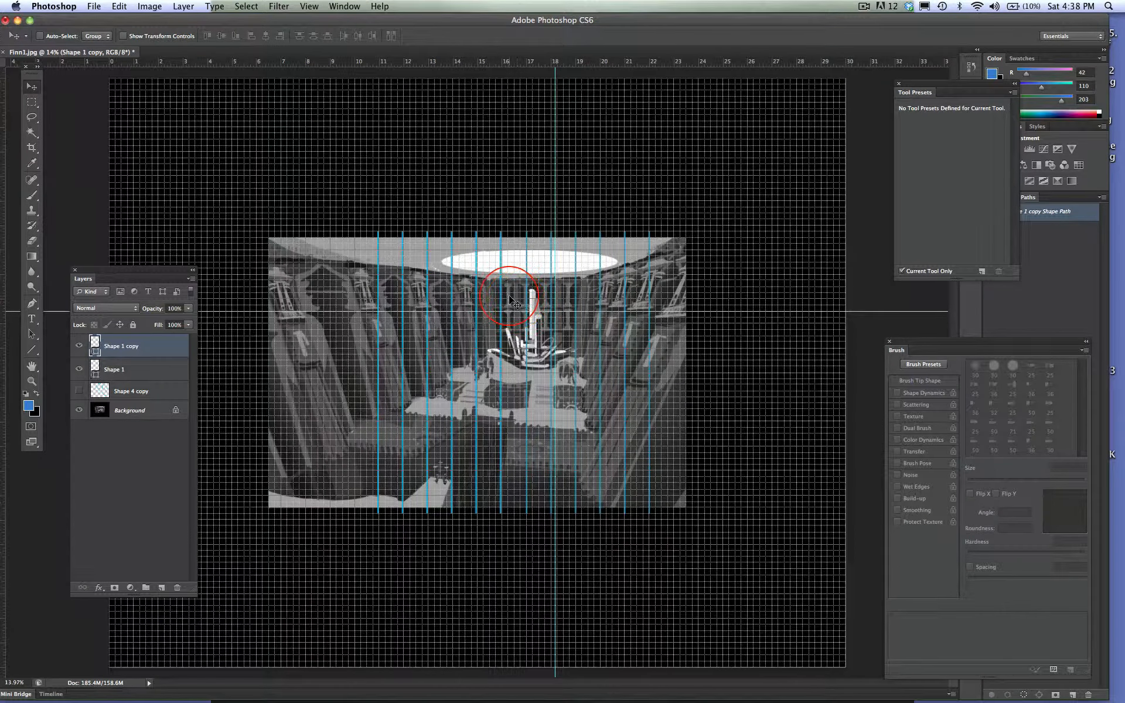
pyautogui.click(309, 6)
pyautogui.moveTo(331, 199)
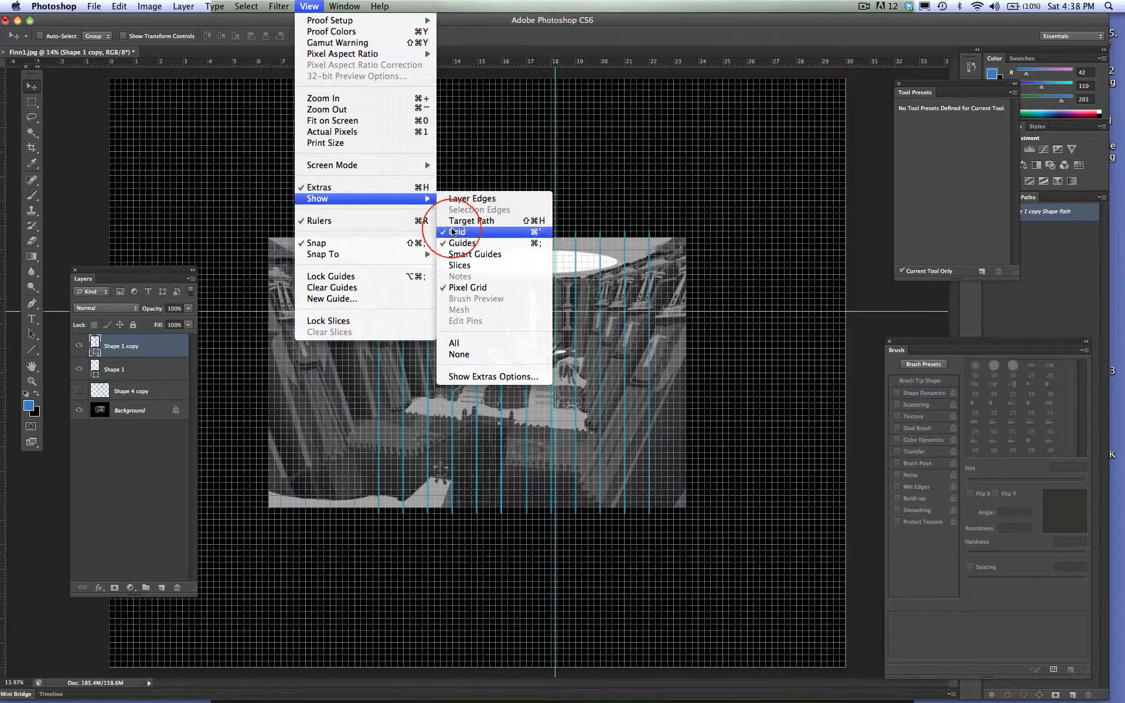
pyautogui.click(452, 223)
pyautogui.click(309, 6)
pyautogui.click(459, 232)
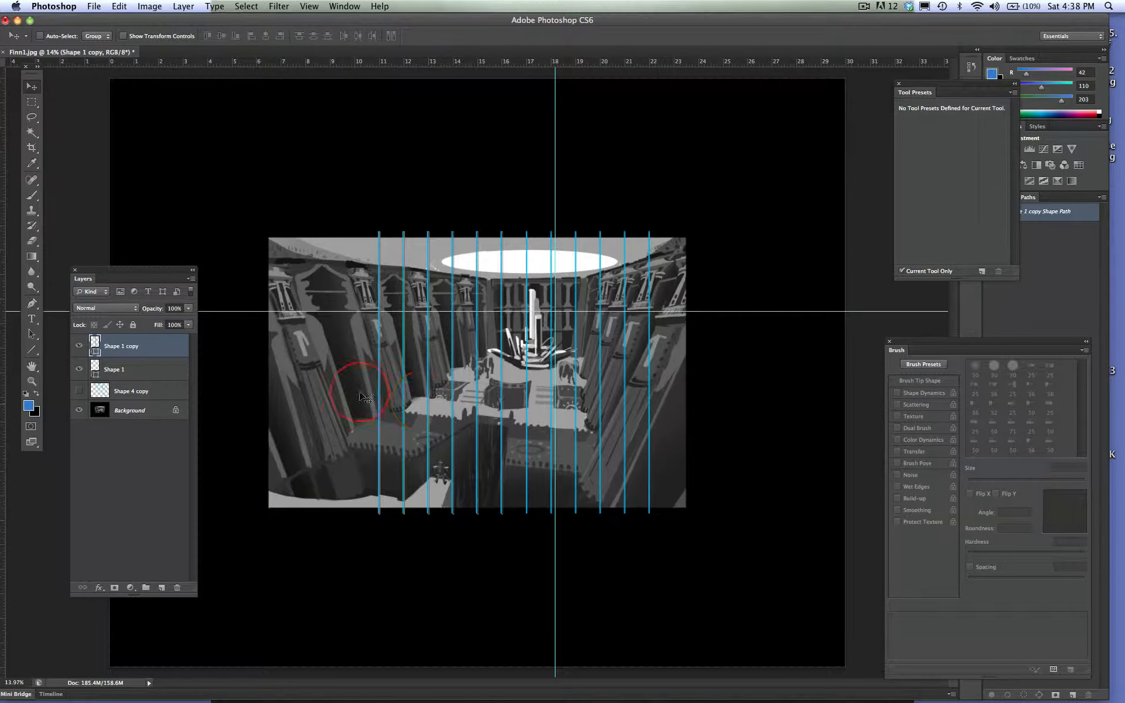
# - Select both vertical line layers, Shape 1 and Shape 1 copy, and merge them into one shape
pyautogui.keyDown('shift'); pyautogui.click(154, 368); pyautogui.keyUp('shift')
pyautogui.click(183, 6)
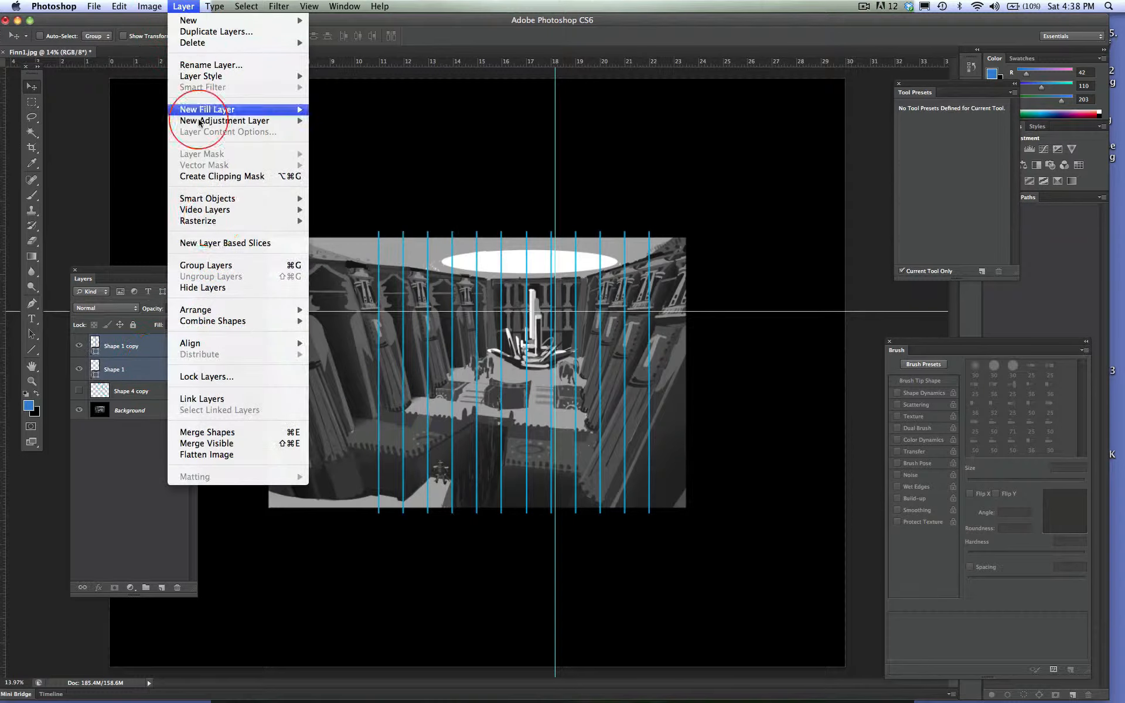
pyautogui.click(241, 432)
pyautogui.click(210, 7)
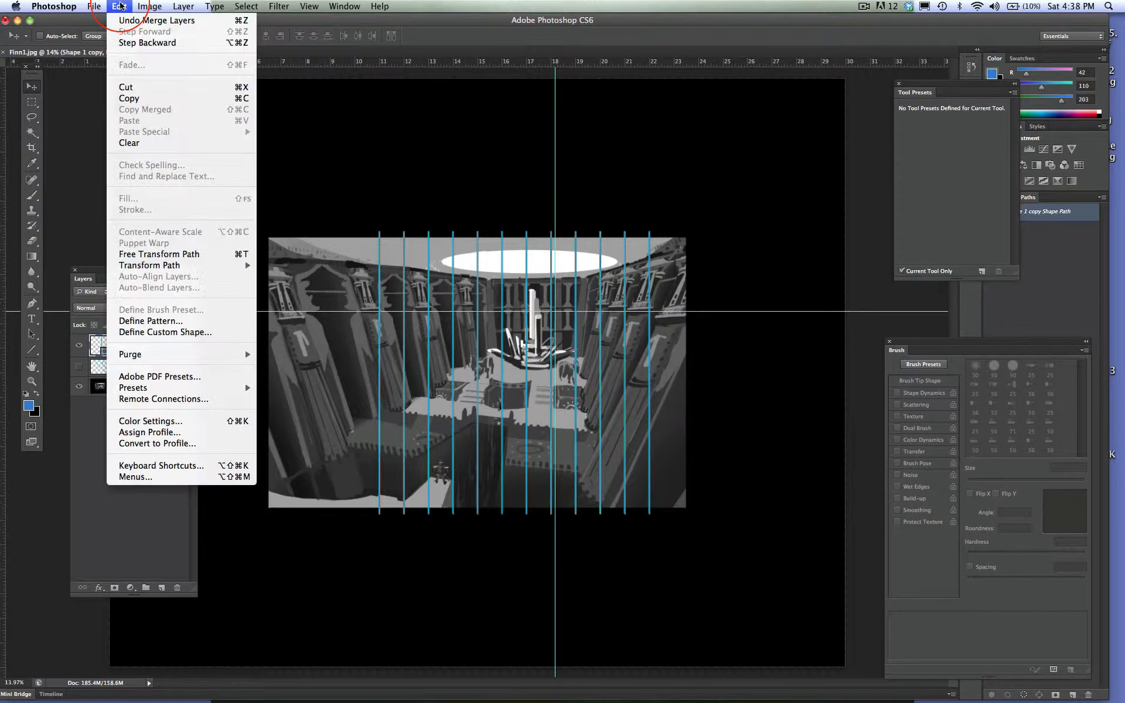
pyautogui.click(332, 234)
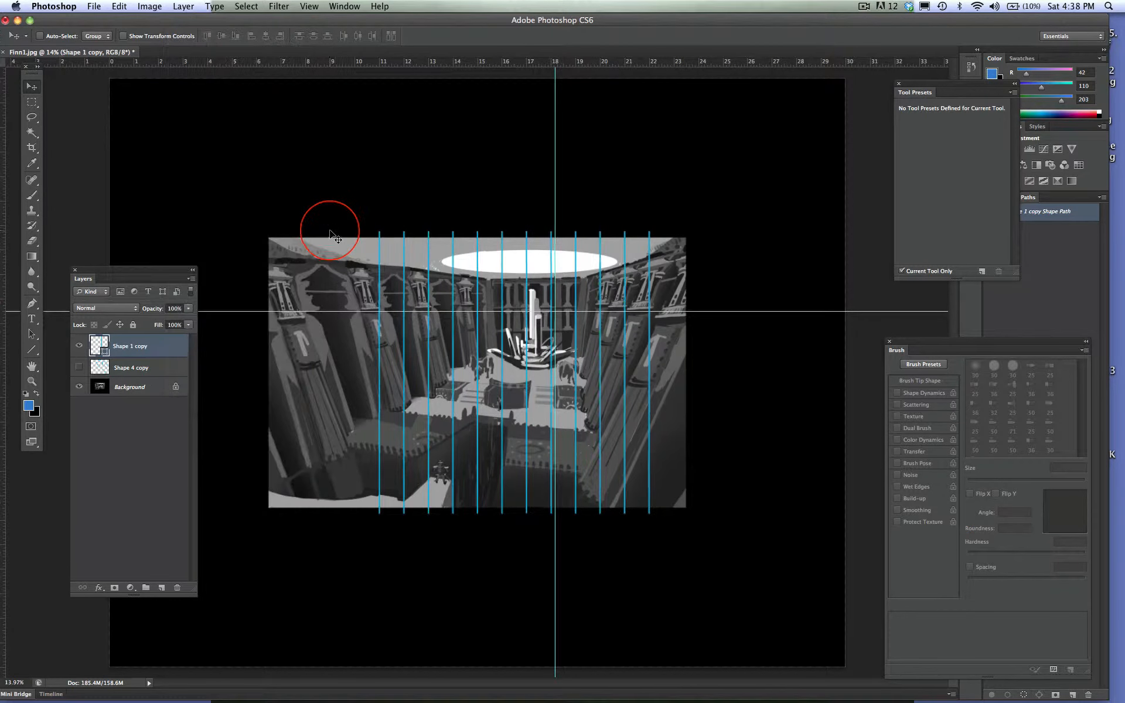
# - Rasterize the merged lines layer and stretch it vertically well past the upper and lower edges of the painting
pyautogui.click(119, 6)
pyautogui.click(317, 274)
pyautogui.moveTo(513, 232); pyautogui.dragTo(513, 130)
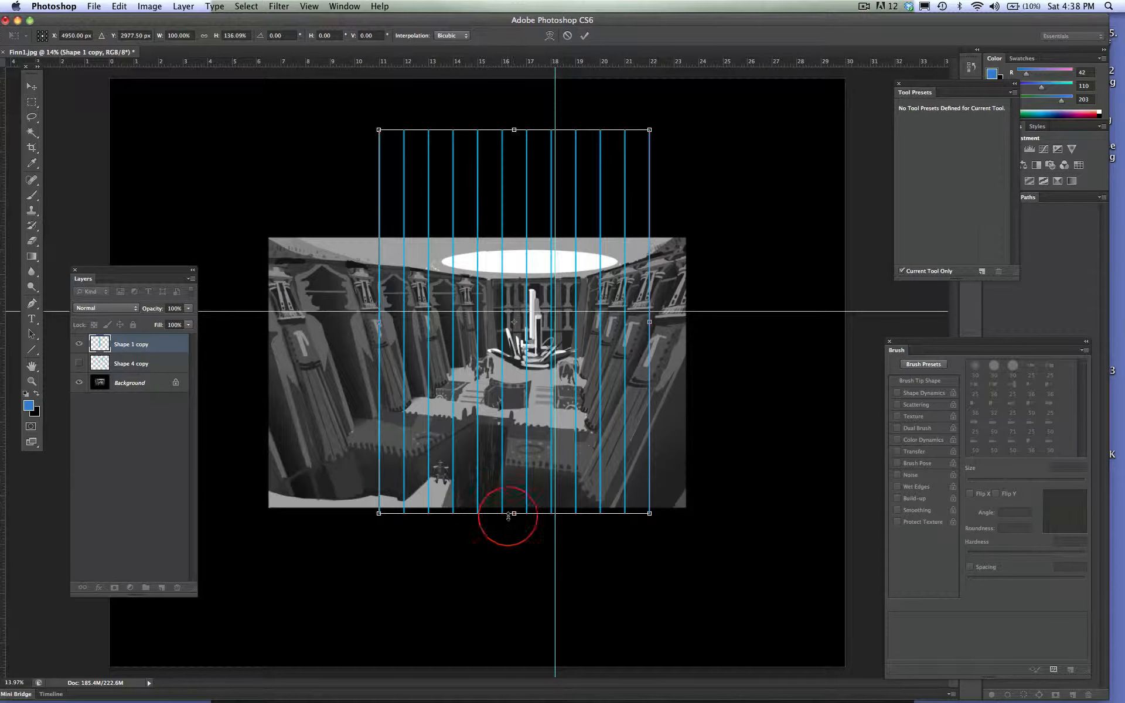
pyautogui.moveTo(514, 513); pyautogui.dragTo(515, 637)
pyautogui.press('Return')
# - Distort the lines layer by lowering its upper edge to the horizontal guide
pyautogui.click(119, 6)
pyautogui.moveTo(222, 265)
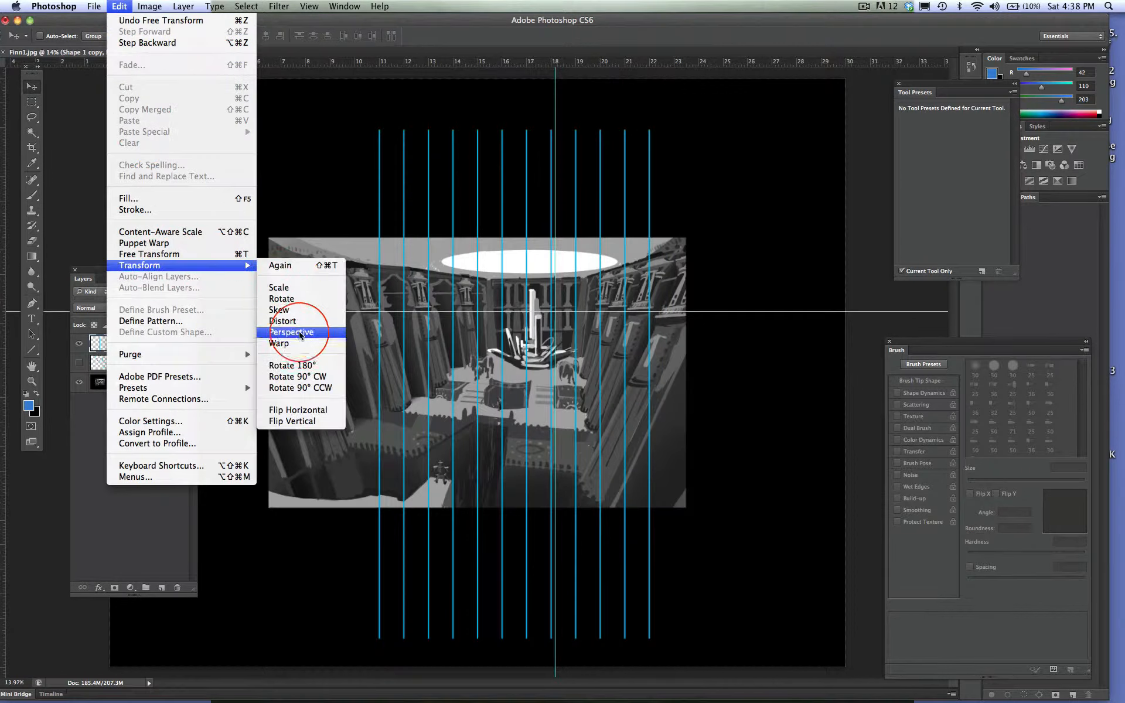
pyautogui.click(311, 321)
pyautogui.moveTo(514, 129); pyautogui.dragTo(515, 311)
# - Apply a perspective transform that converges the lines where the two guides cross and spreads their lower ends beyond the canvas sides
pyautogui.click(119, 6)
pyautogui.moveTo(222, 265)
pyautogui.click(282, 321)
pyautogui.click(119, 6)
pyautogui.moveTo(222, 265)
pyautogui.click(285, 334)
pyautogui.moveTo(380, 312); pyautogui.dragTo(505, 312)
pyautogui.moveTo(532, 437); pyautogui.dragTo(570, 437)
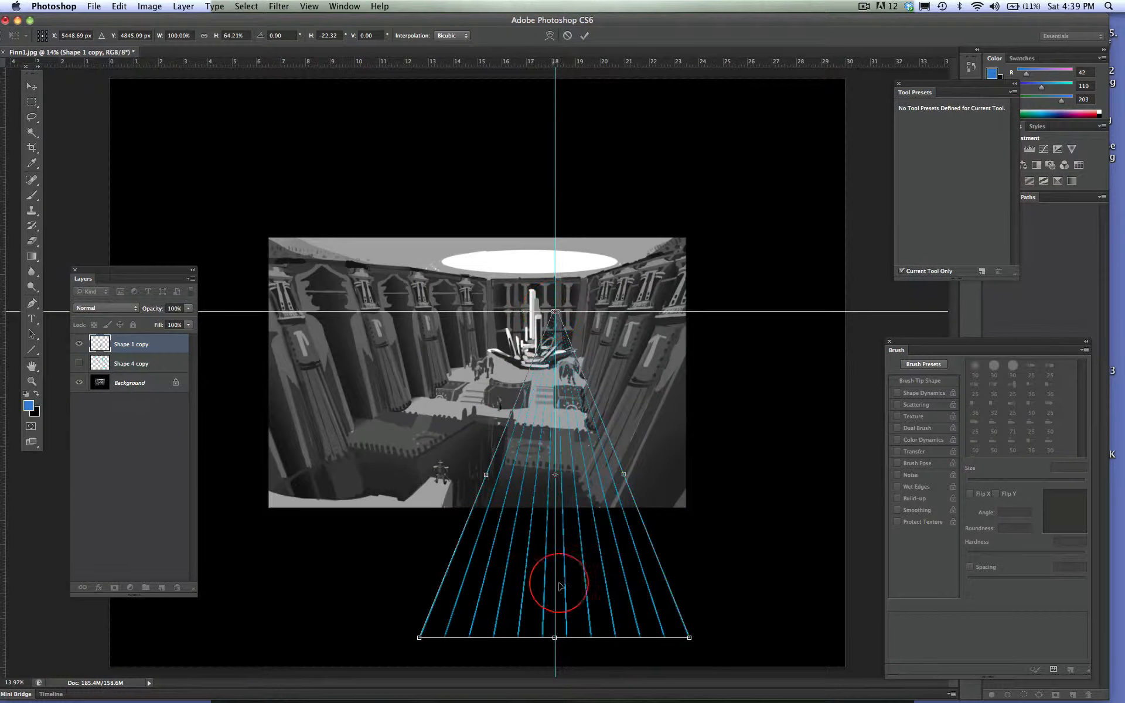
pyautogui.moveTo(401, 627); pyautogui.dragTo(46, 626)
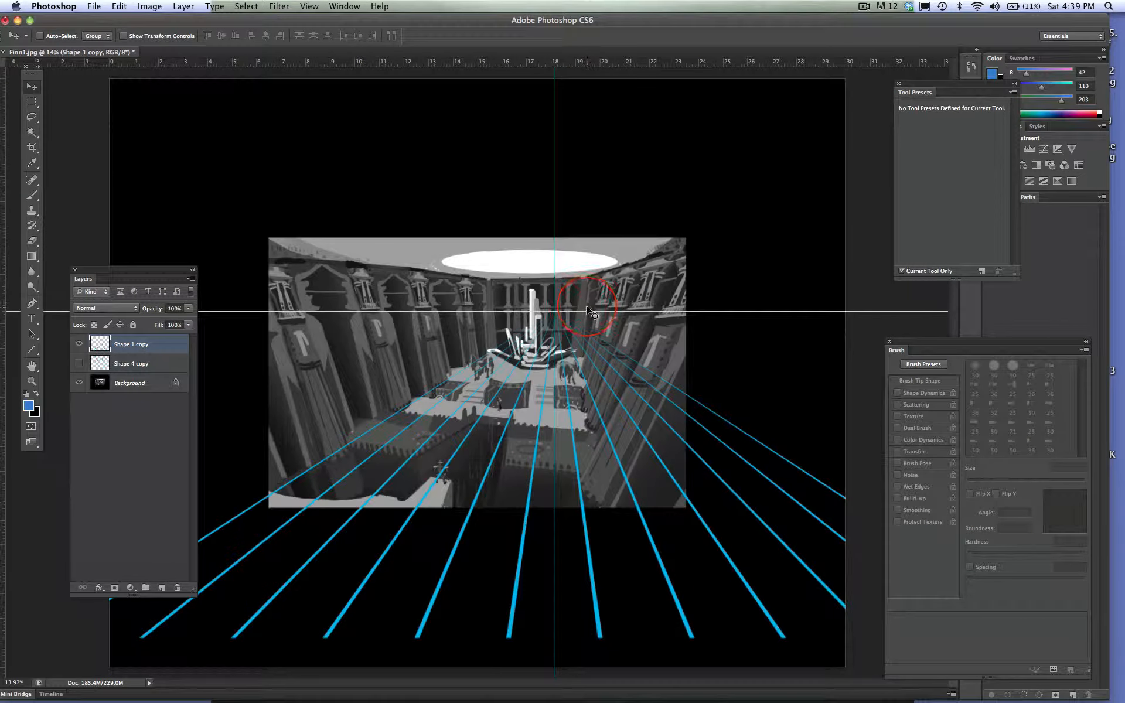
# - Zoom in on the throne room painting to about 21.5% and move the layer list down, clear of the painting
pyautogui.click(32, 351)
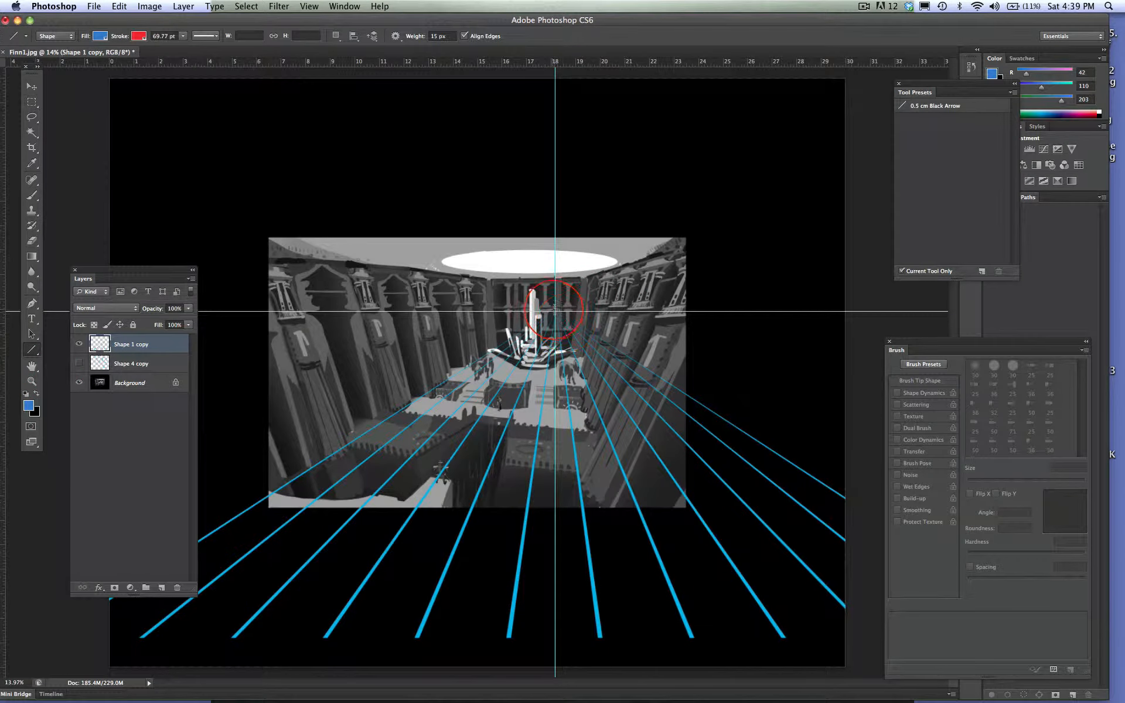
pyautogui.click(32, 381)
pyautogui.moveTo(473, 353); pyautogui.dragTo(502, 354)
pyautogui.moveTo(159, 275); pyautogui.dragTo(104, 508)
# - Try a red line from the guide crossing across the upper left wall and a higher horizontal guide, undoing both
pyautogui.press('u')
pyautogui.moveTo(599, 287); pyautogui.dragTo(130, 167)
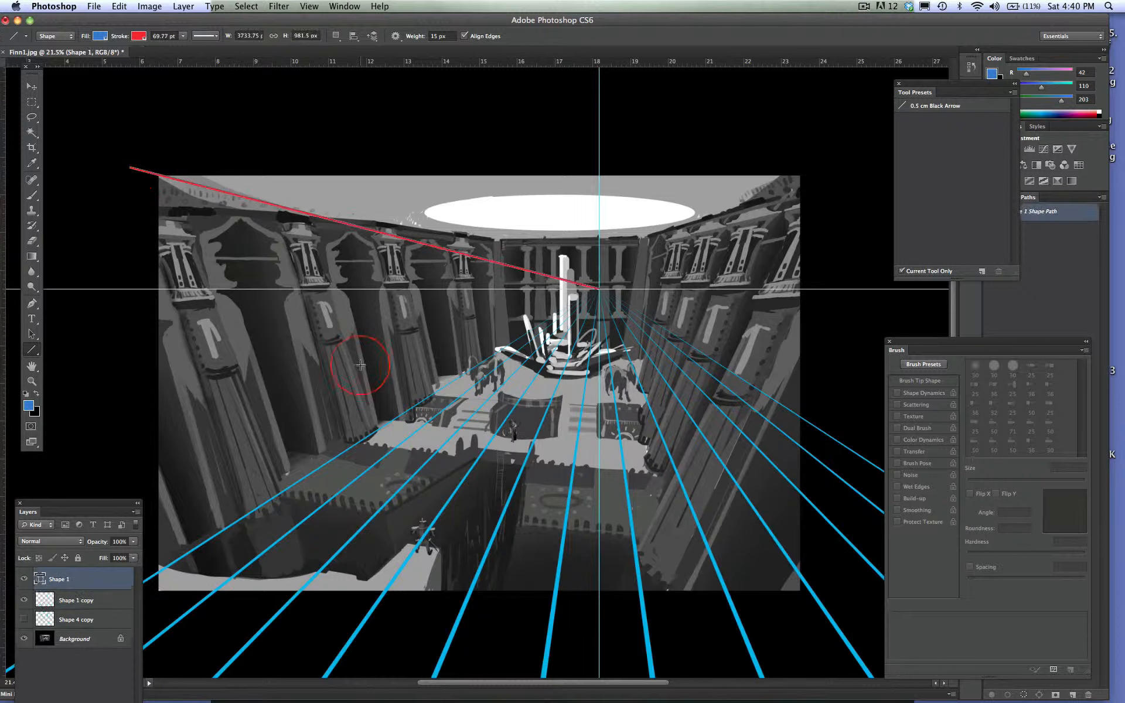
pyautogui.press('super+z')
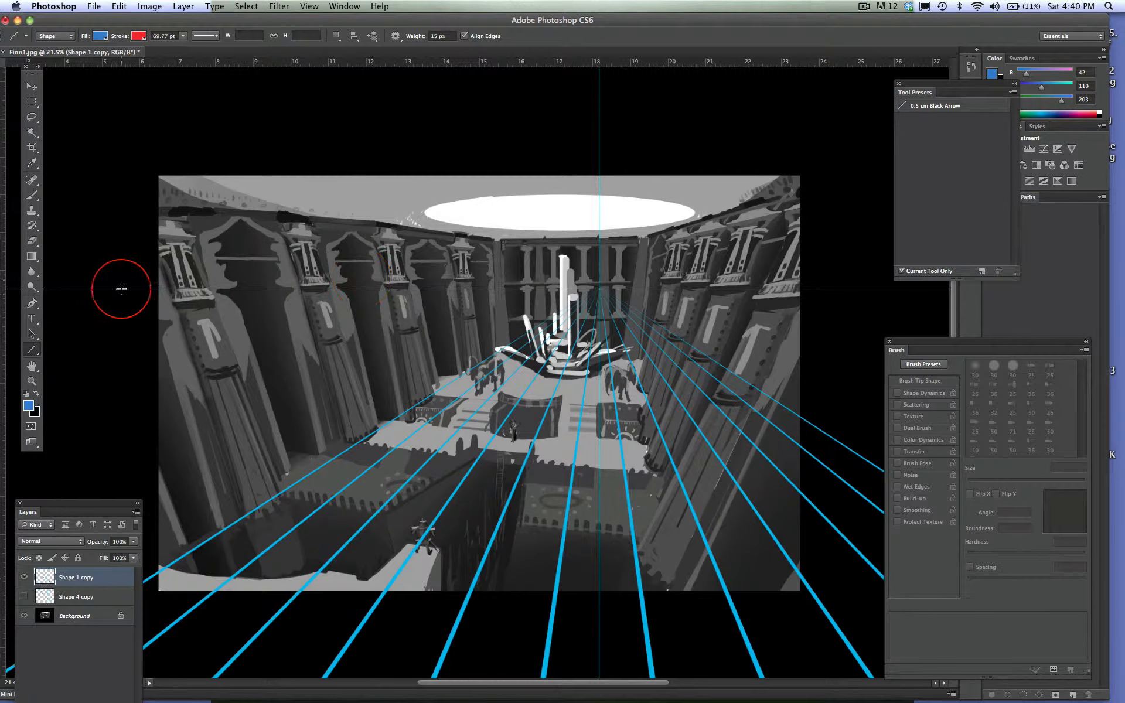
pyautogui.press('v')
pyautogui.moveTo(345, 289); pyautogui.dragTo(354, 258)
pyautogui.click(114, 7)
pyautogui.press('super+z')
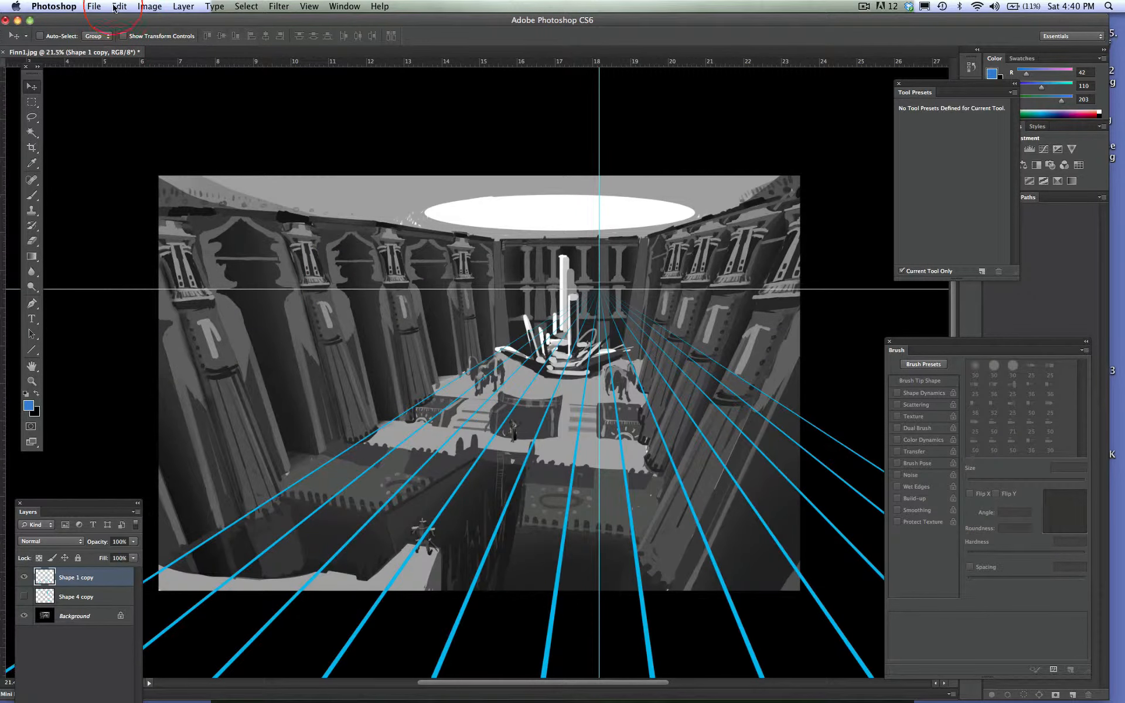
# - Draw four 15 px red lines from a point on the vertical guide, two along the wall tops and two down across the floor
pyautogui.click(32, 350)
pyautogui.moveTo(812, 197); pyautogui.dragTo(117, 194)
pyautogui.moveTo(597, 251); pyautogui.dragTo(208, 635)
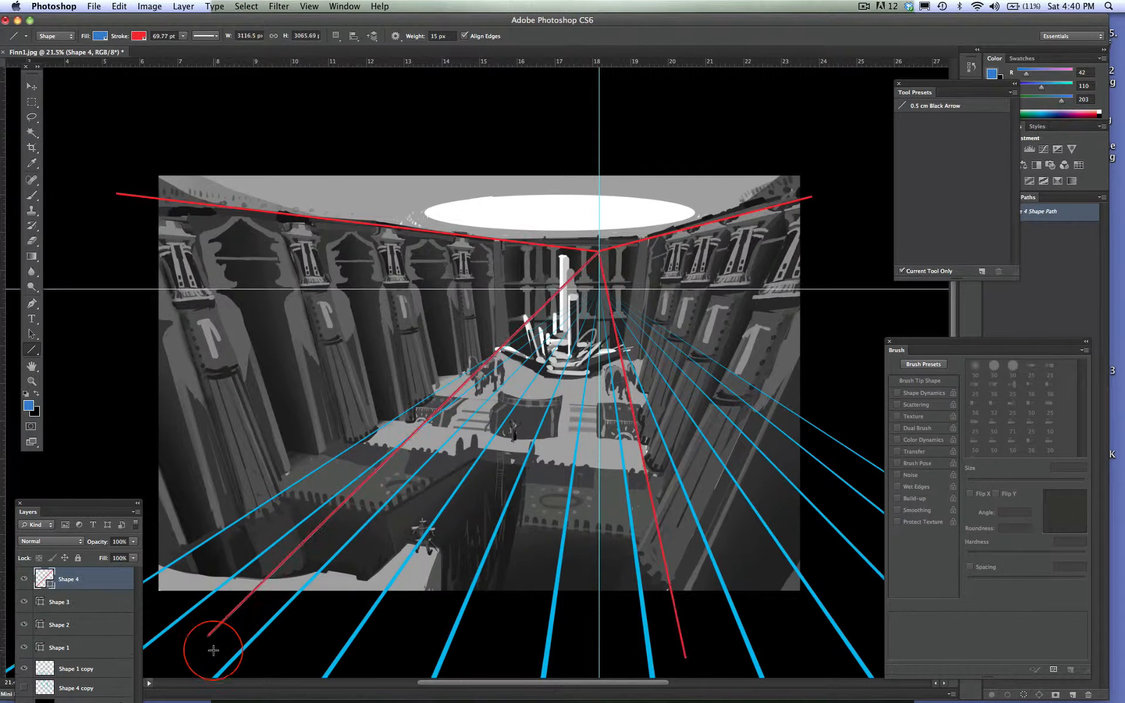
# - Toggle individual red lines to compare them, hide the Shape 1 copy layer, and raise the layer list to reveal all layers
pyautogui.click(24, 602)
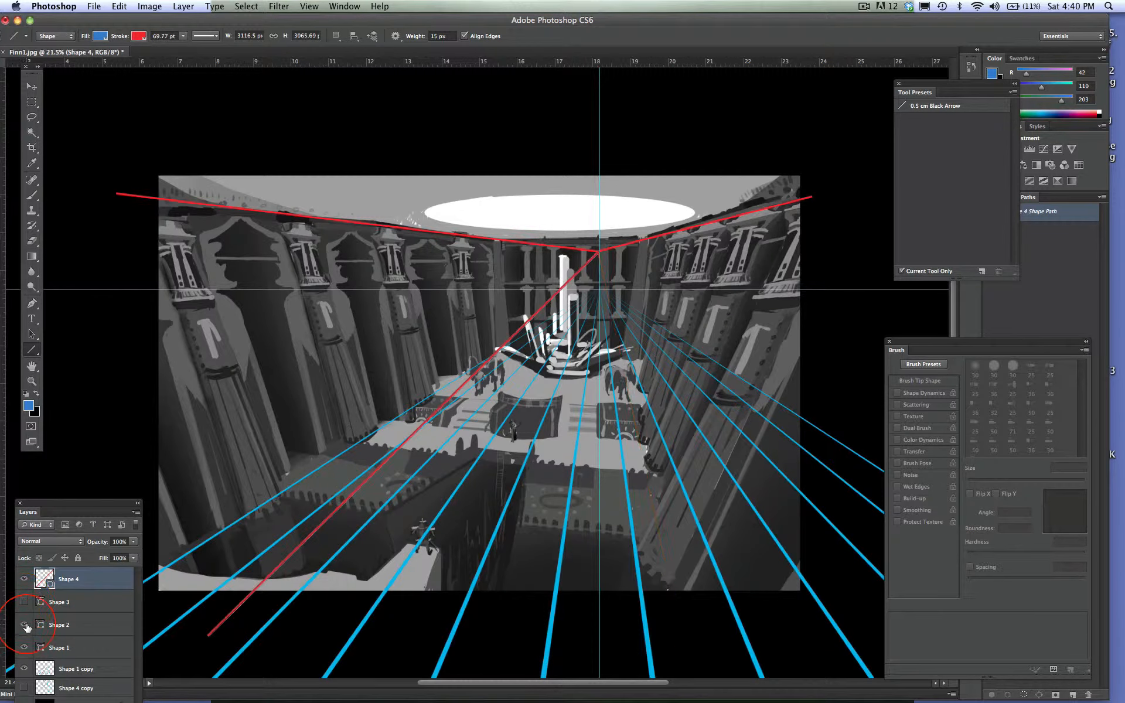
pyautogui.click(24, 624)
pyautogui.click(24, 624)
pyautogui.click(24, 601)
pyautogui.click(24, 668)
pyautogui.moveTo(82, 506); pyautogui.dragTo(69, 406)
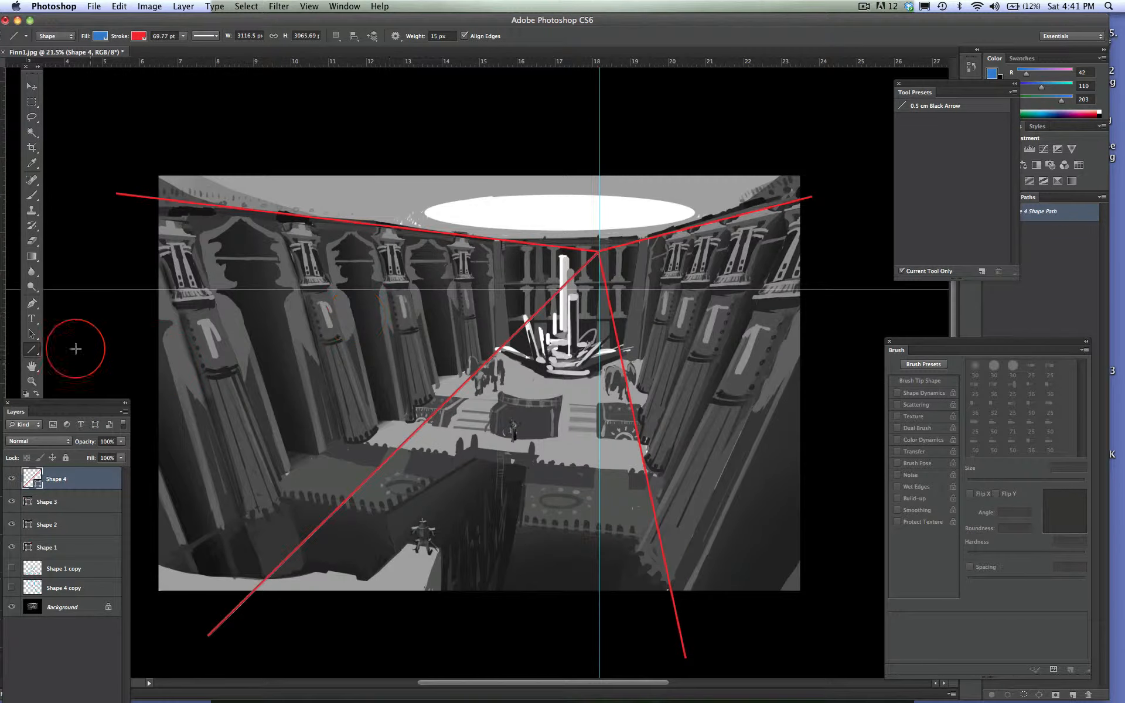
# - Outline the back wall with four red lines, showing the Shape 4 copy lines as reference only while drawing
pyautogui.click(12, 568)
pyautogui.click(12, 569)
pyautogui.click(12, 588)
pyautogui.moveTo(493, 245); pyautogui.dragTo(498, 350)
pyautogui.moveTo(498, 351)
pyautogui.mouseDown()
pyautogui.moveTo(638, 354)
pyautogui.moveTo(622, 353)
pyautogui.moveTo(625, 245)
pyautogui.moveTo(494, 241)
pyautogui.mouseUp()
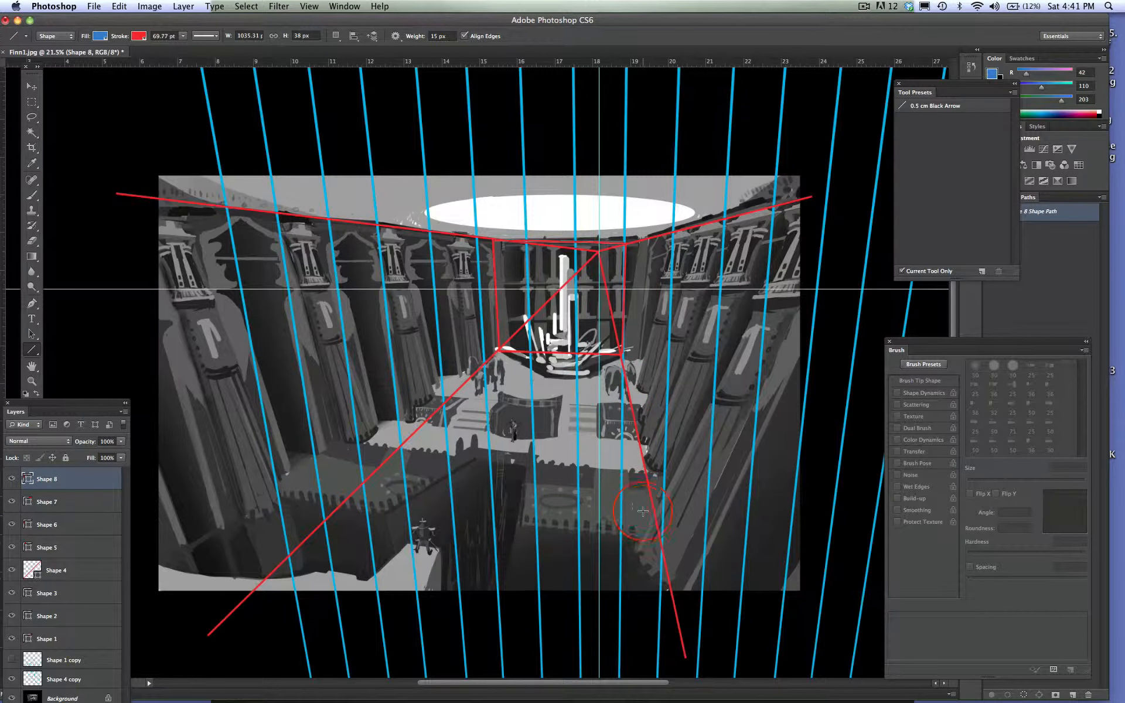
pyautogui.click(14, 679)
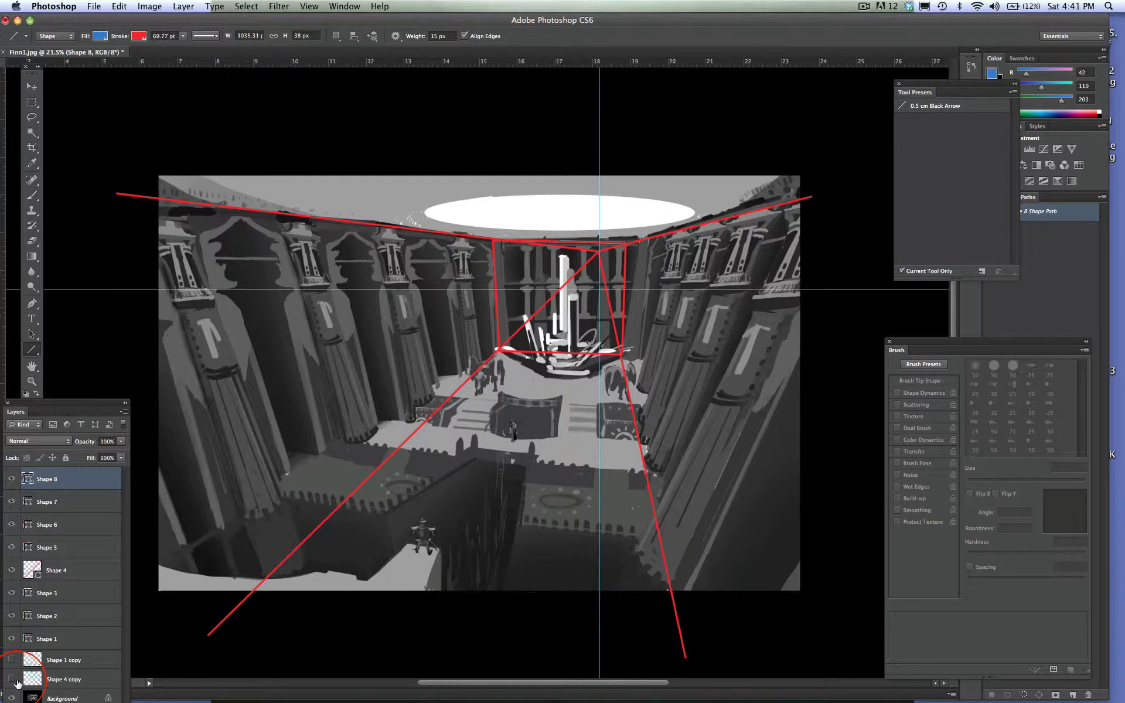
# - Show the Shape 1 copy layer, move its converging lines up to the red lines' vanishing point, and reselect Shape 8
pyautogui.moveTo(82, 404); pyautogui.dragTo(133, 422)
pyautogui.click(30, 539)
pyautogui.click(88, 539)
pyautogui.press('v')
pyautogui.moveTo(580, 333); pyautogui.dragTo(581, 284)
pyautogui.click(138, 492)
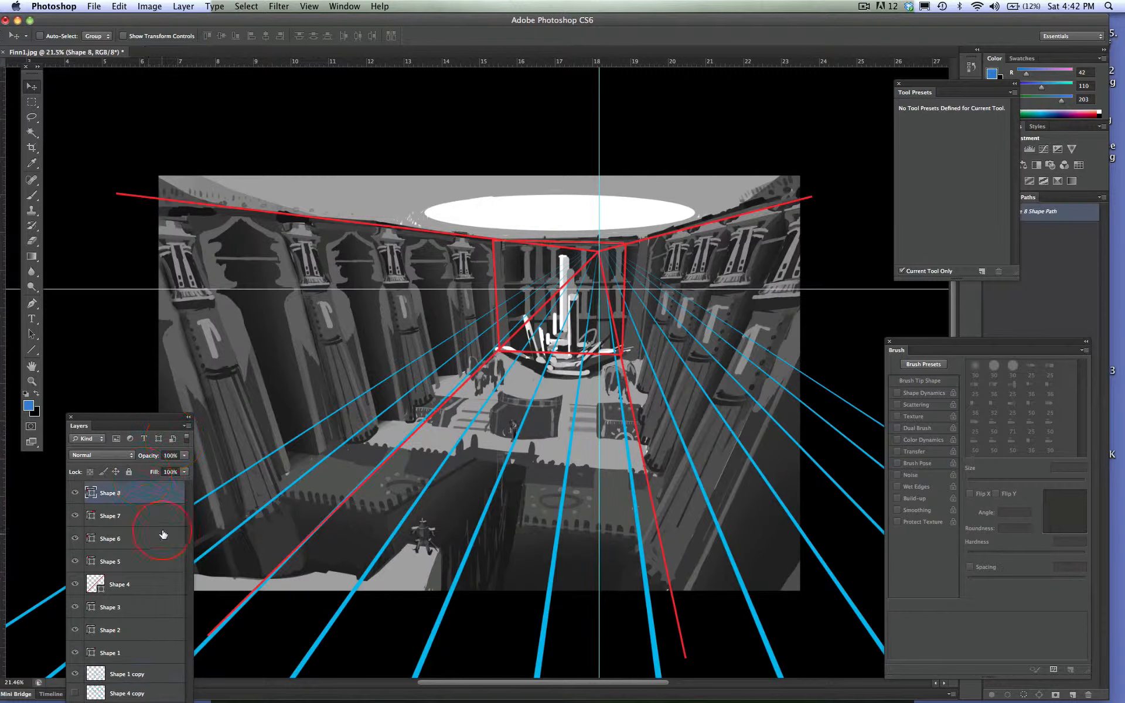
# - Draw two red lines from the vanishing point, one down across the left wall and one down across the right wall
pyautogui.click(32, 350)
pyautogui.moveTo(595, 255); pyautogui.dragTo(136, 345)
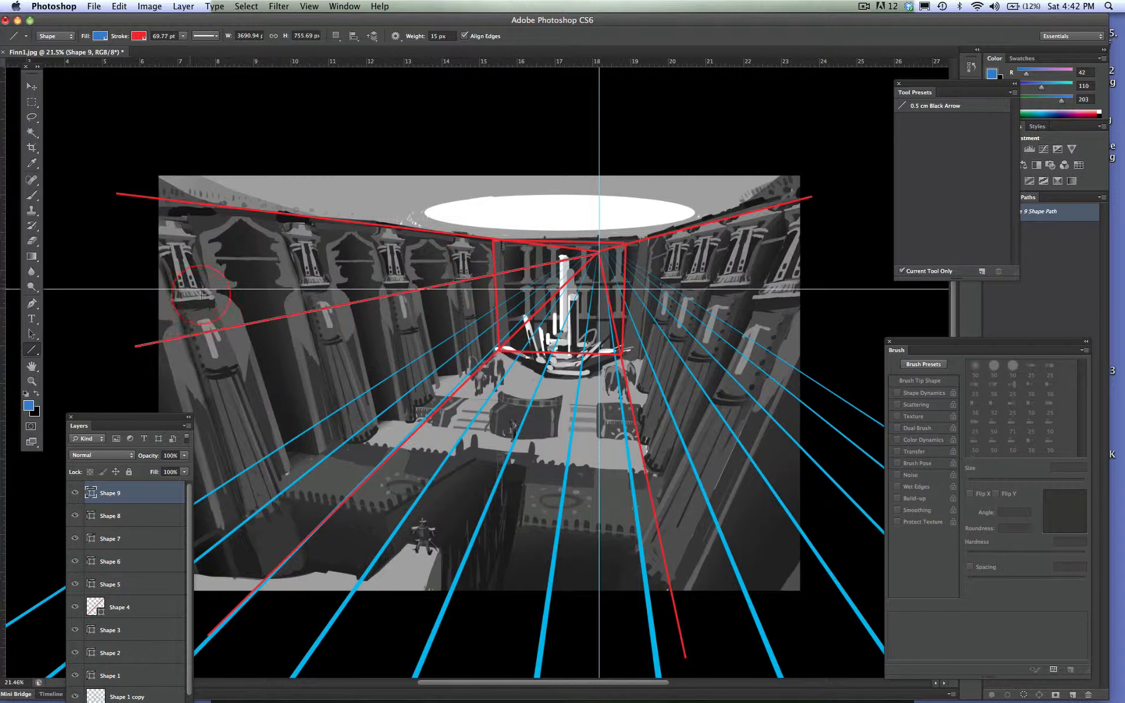
pyautogui.moveTo(597, 254); pyautogui.dragTo(865, 373)
# - Hide the Shape 1 copy layer to check the red lines alone, show it again, and move its converging lines further up
pyautogui.moveTo(128, 417); pyautogui.dragTo(144, 245)
pyautogui.scroll(-2, 120, 529)
pyautogui.moveTo(90, 527); pyautogui.dragTo(90, 508)
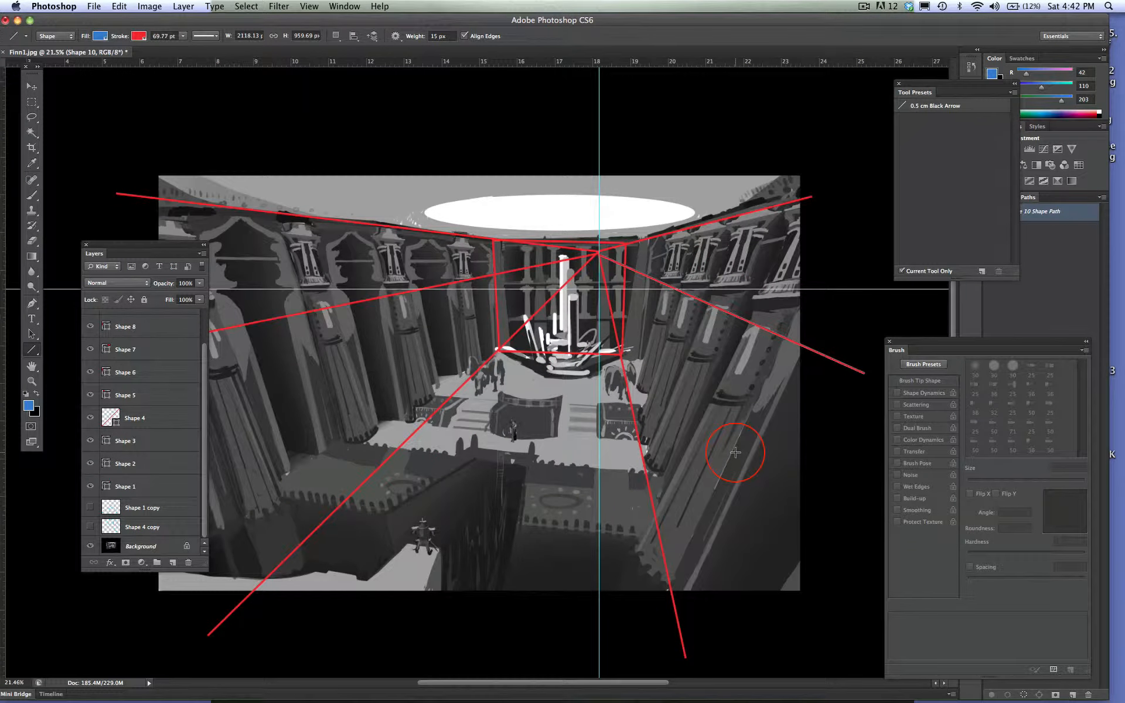
pyautogui.click(91, 508)
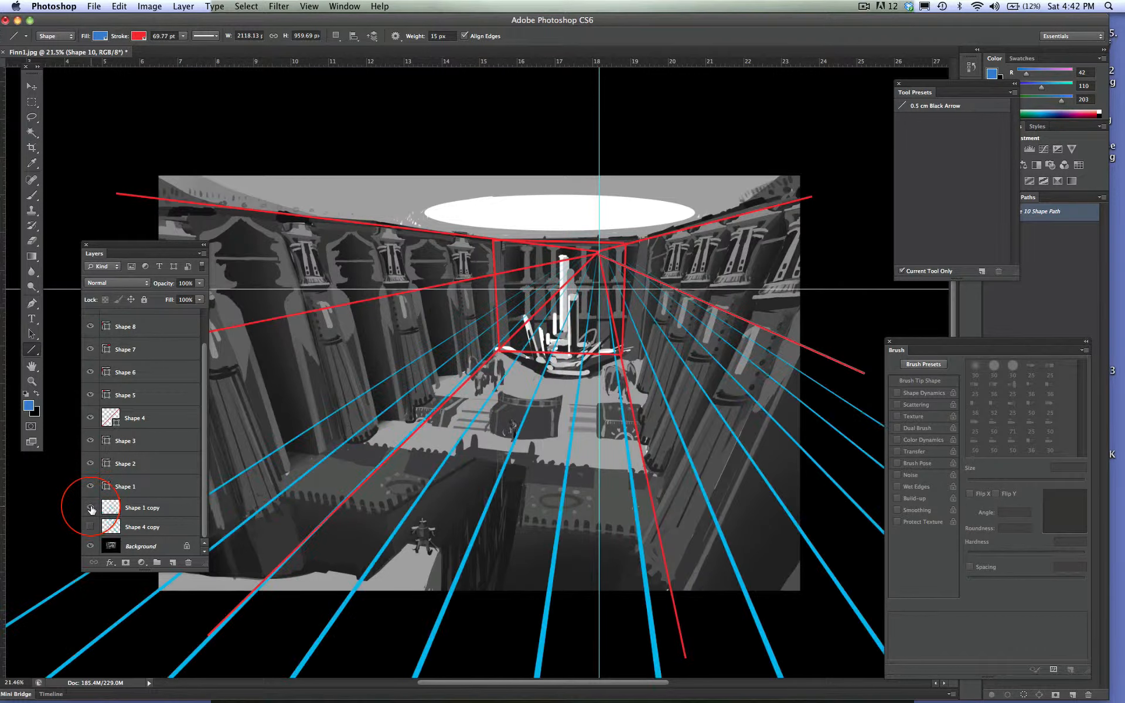
pyautogui.click(155, 507)
pyautogui.press('v')
pyautogui.moveTo(578, 298); pyautogui.dragTo(594, 266)
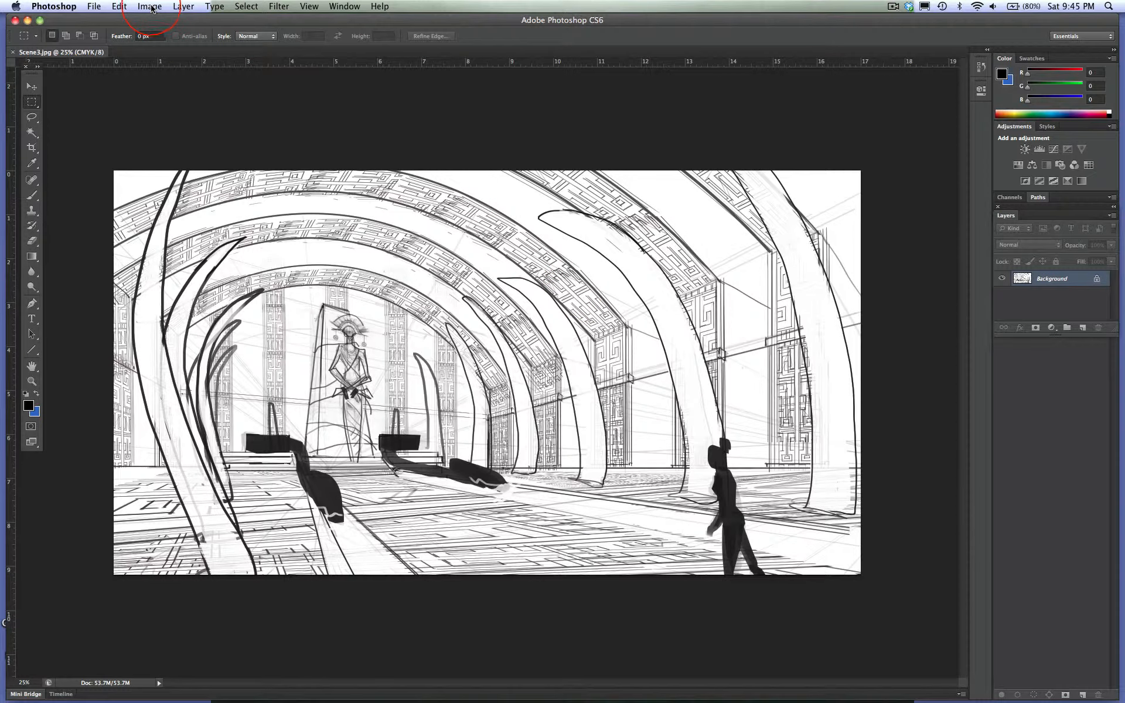
# - Enlarge the canvas of Scene3.jpg to 35 inches wide and increase its height, keeping the sketch centred on a black extension
pyautogui.click(151, 7)
pyautogui.click(188, 120)
pyautogui.click(522, 318)
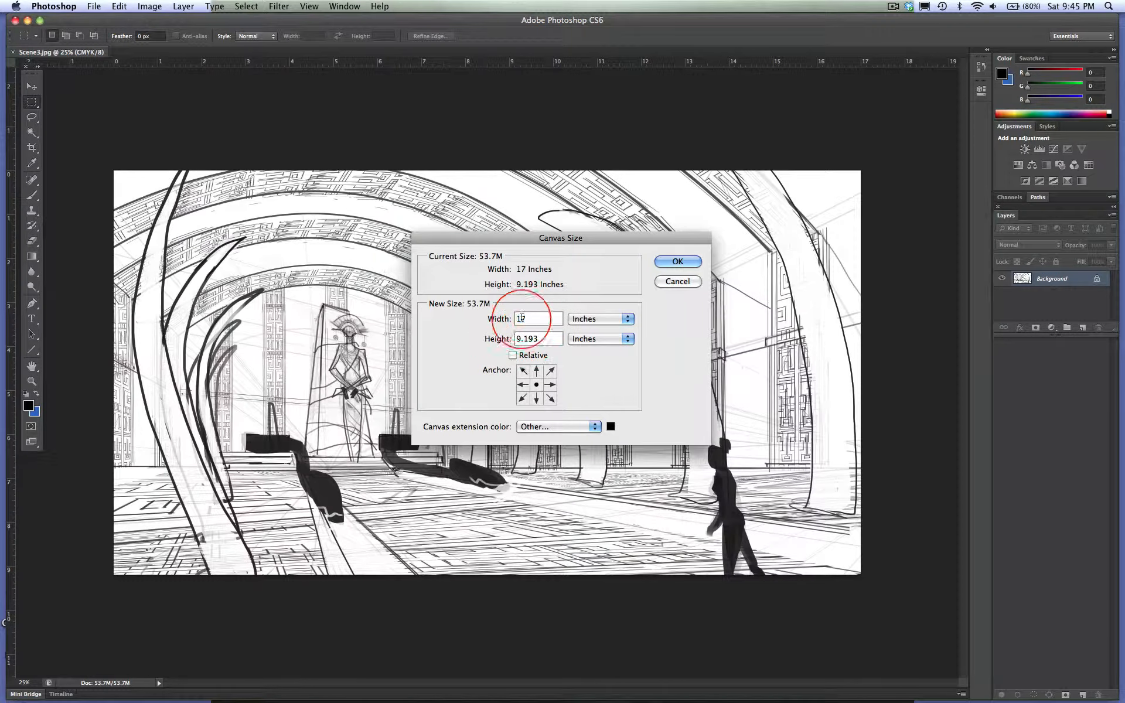
pyautogui.moveTo(522, 318); pyautogui.dragTo(491, 314)
pyautogui.write('3')
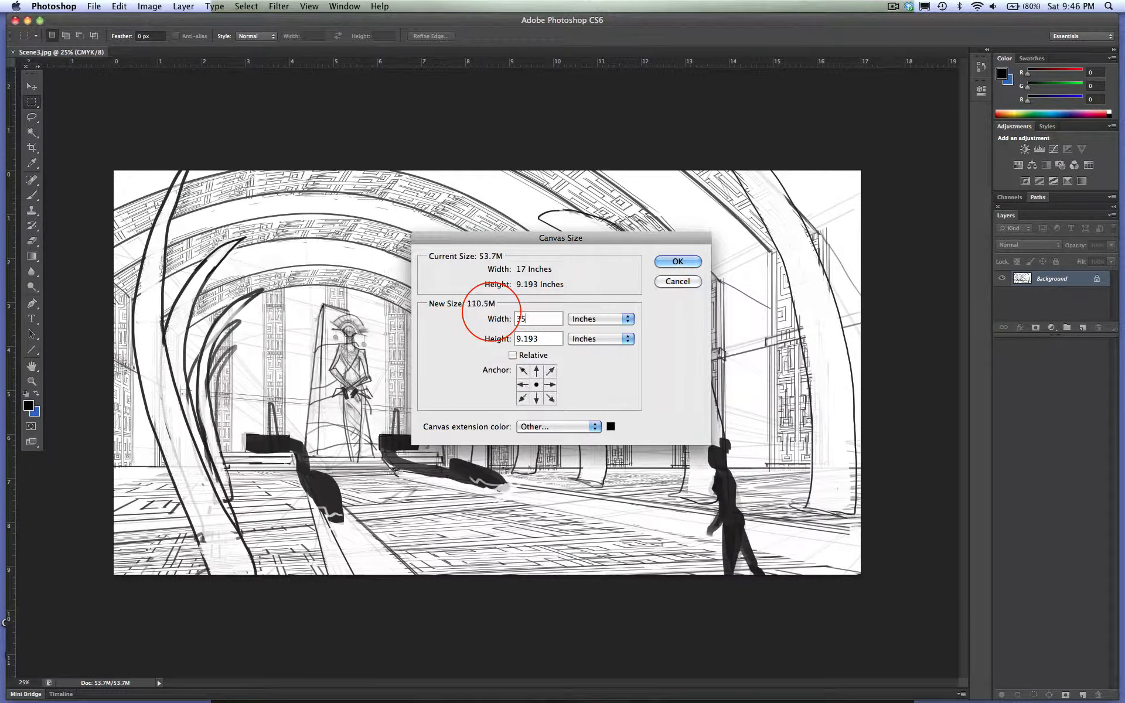
pyautogui.write('5')
pyautogui.press('Tab')
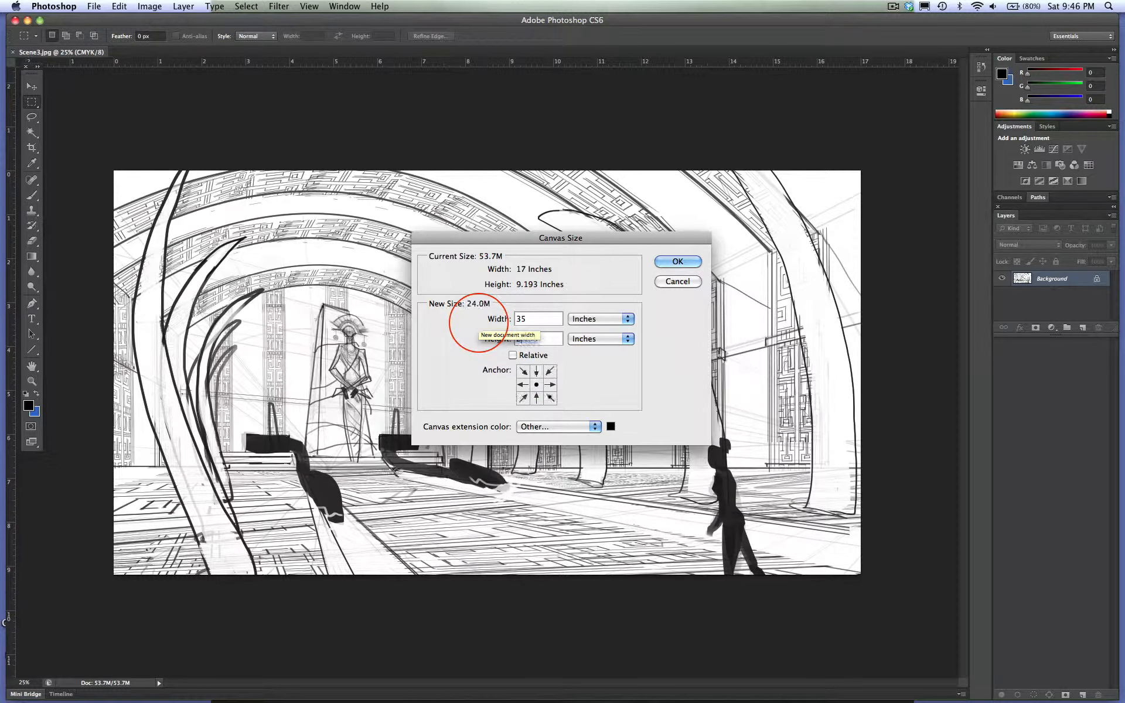
pyautogui.press('Return')
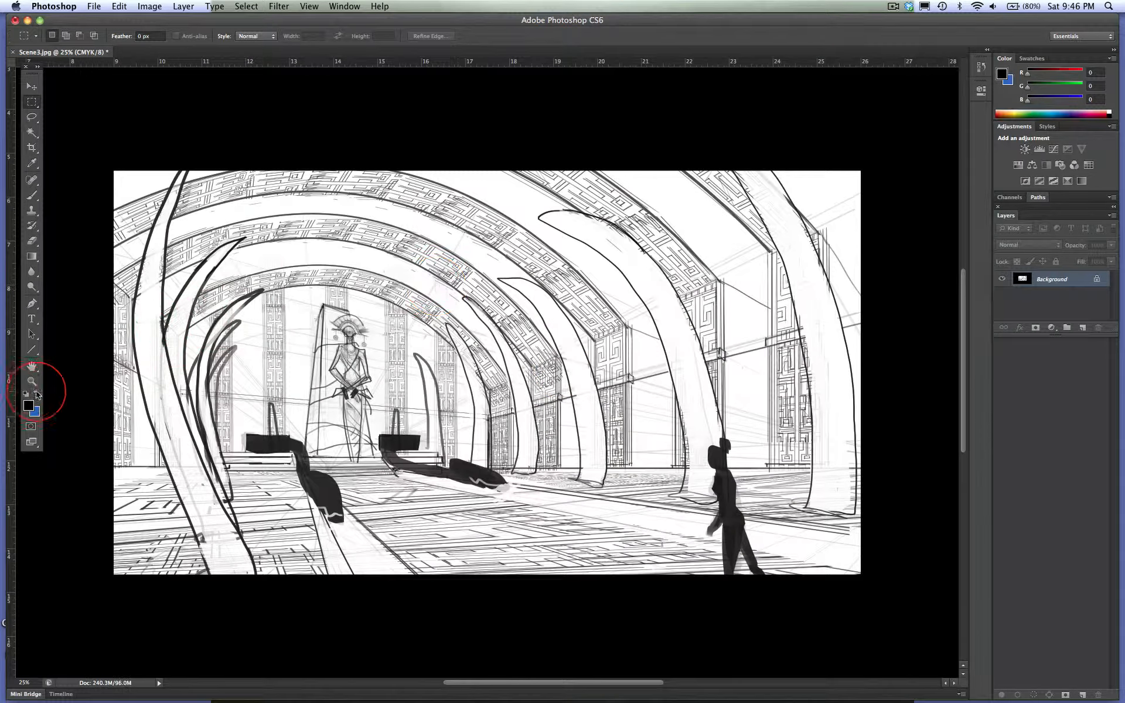
# - Place a horizontal guide across the arched hall sketch along the floor line at the base of the back wall
pyautogui.click(33, 382)
pyautogui.moveTo(508, 384)
pyautogui.mouseDown()
pyautogui.moveTo(477, 376)
pyautogui.moveTo(502, 378)
pyautogui.mouseUp()
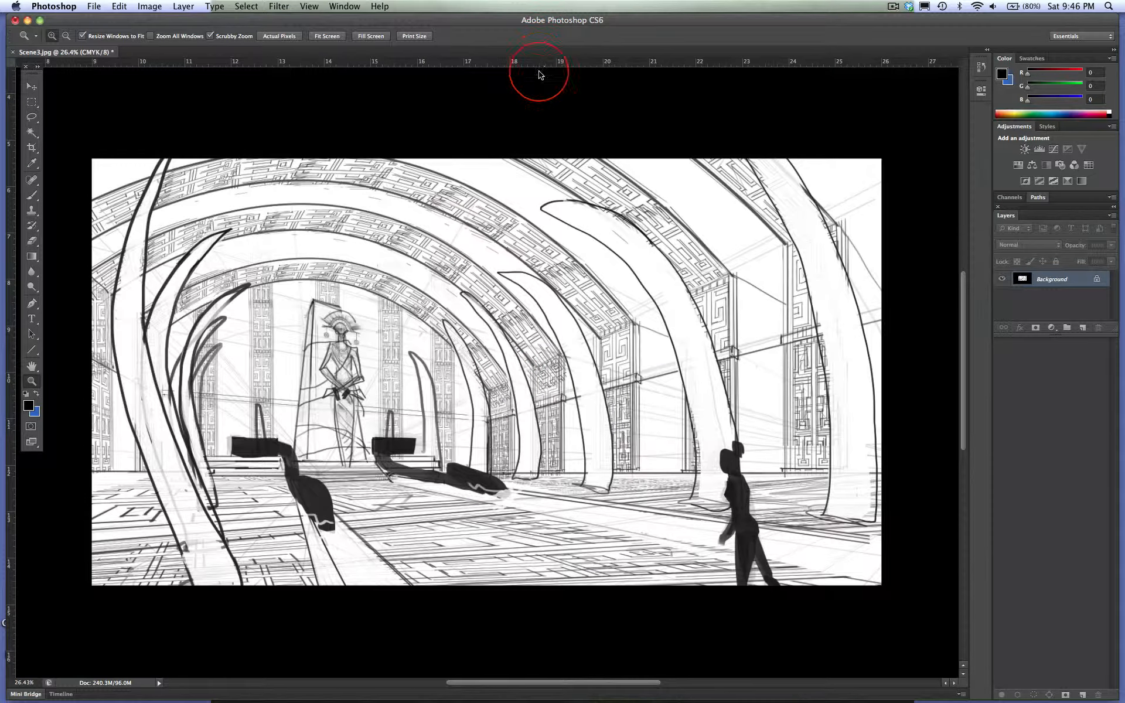
pyautogui.moveTo(540, 62); pyautogui.dragTo(531, 473)
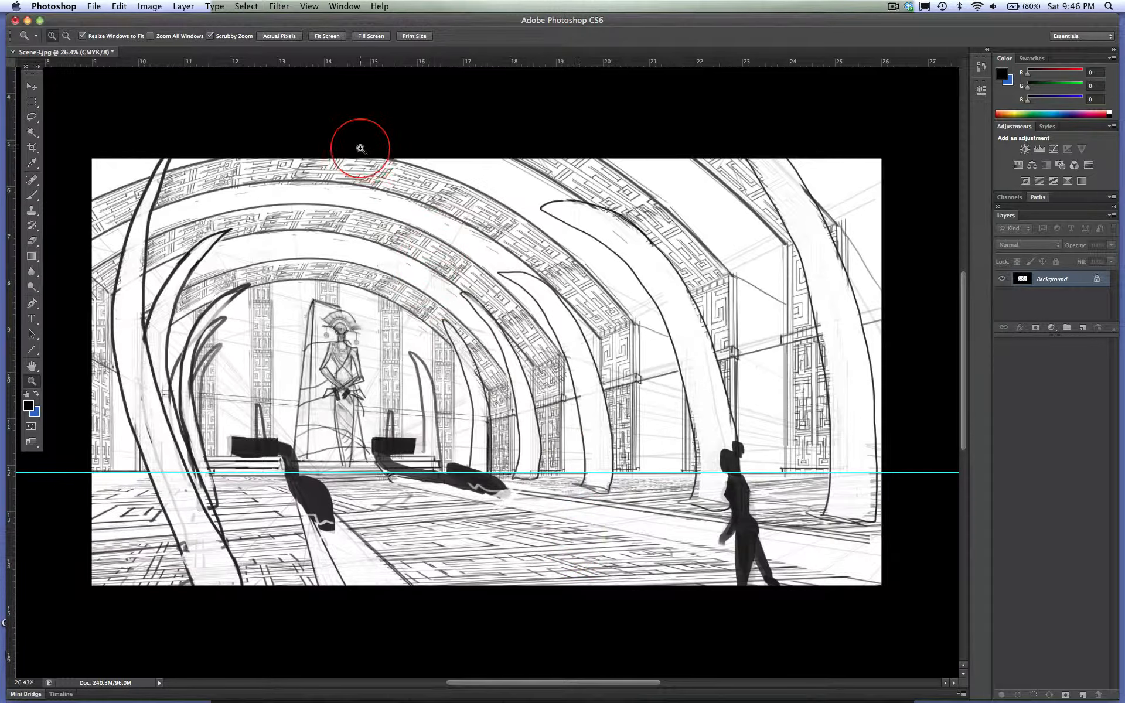
# - Add a new layer above the arched hall sketch and display the grid over the canvas
pyautogui.click(277, 5)
pyautogui.click(276, 6)
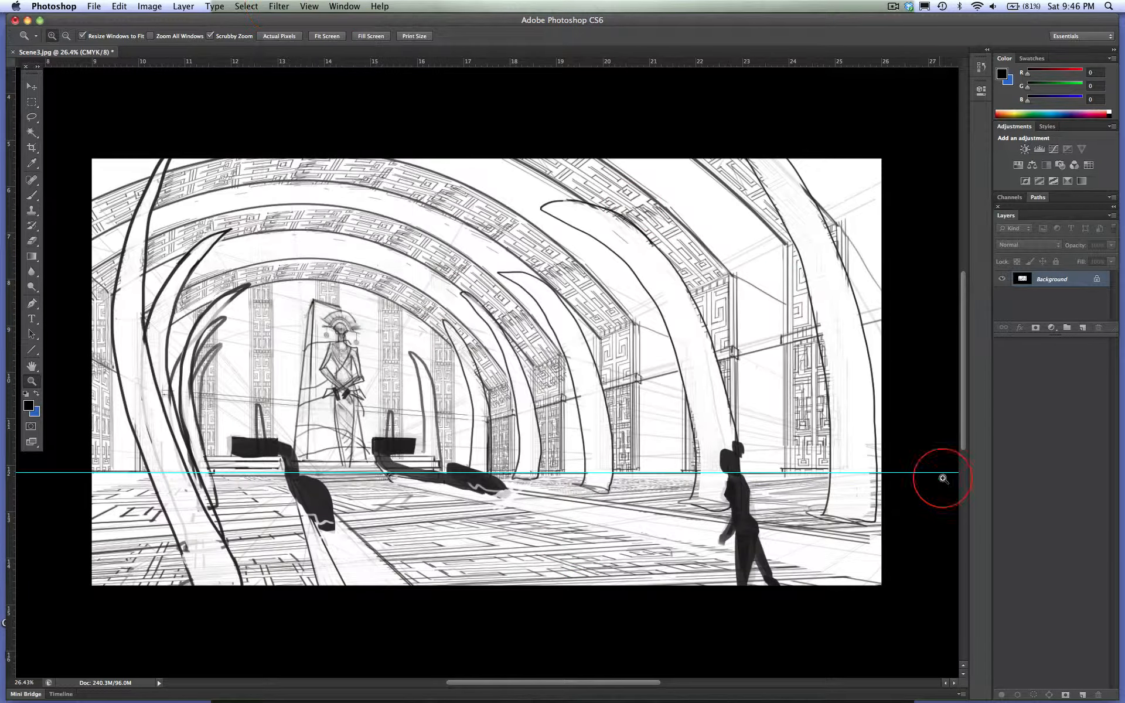
pyautogui.click(1083, 328)
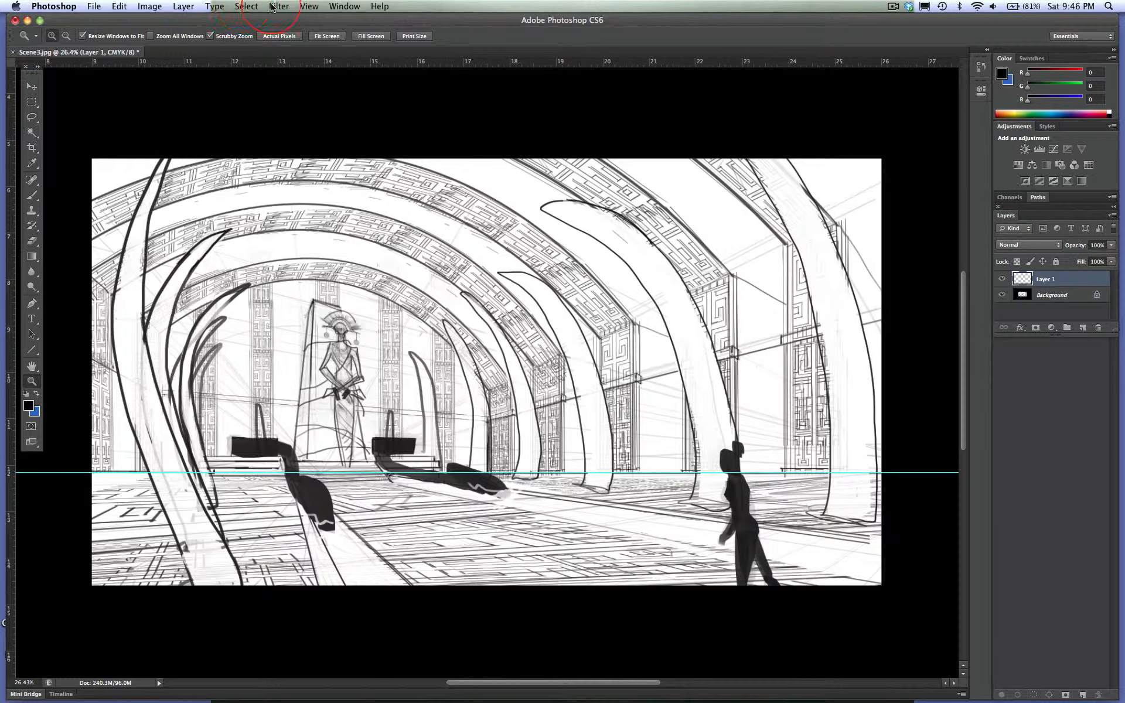
pyautogui.click(185, 6)
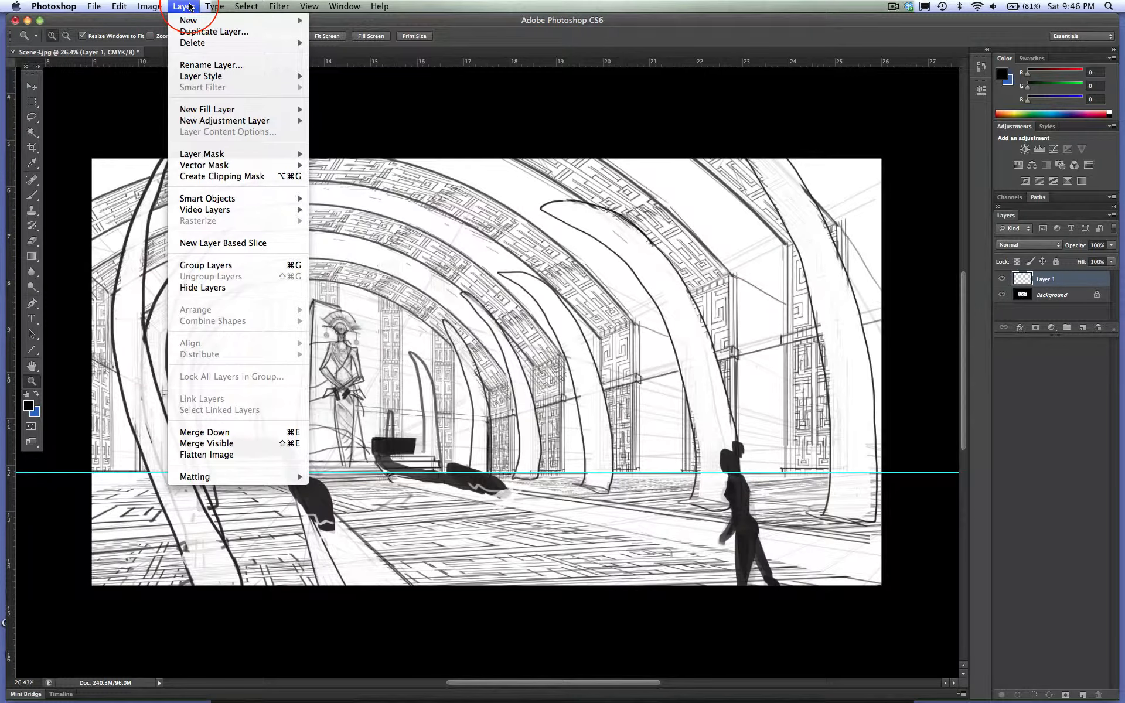
pyautogui.click(326, 201)
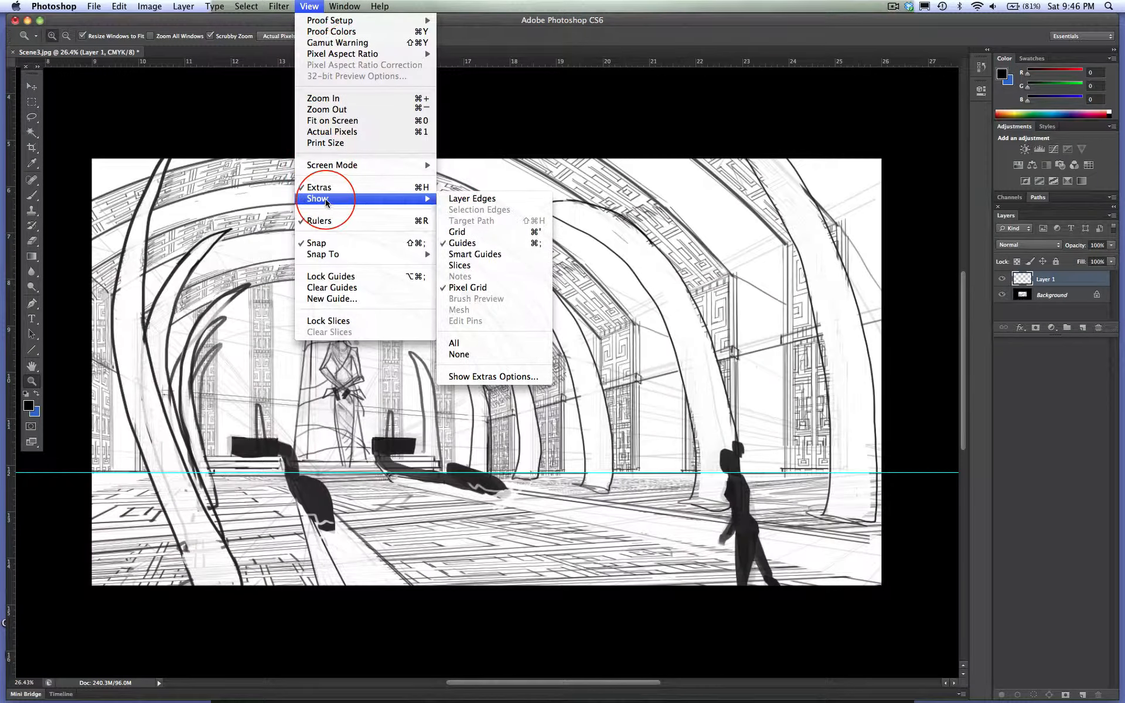
pyautogui.click(457, 232)
# - Swap the foreground and background colours, and set the Line tool's stroke to light blue
pyautogui.click(37, 393)
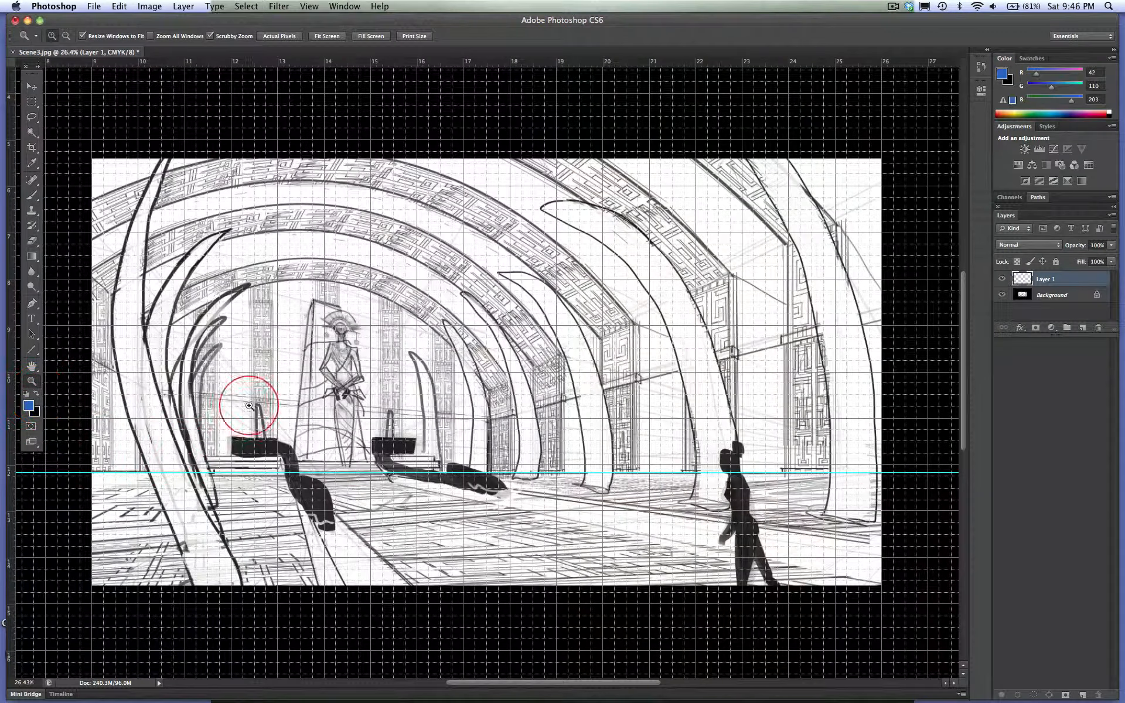
pyautogui.click(31, 350)
pyautogui.click(149, 36)
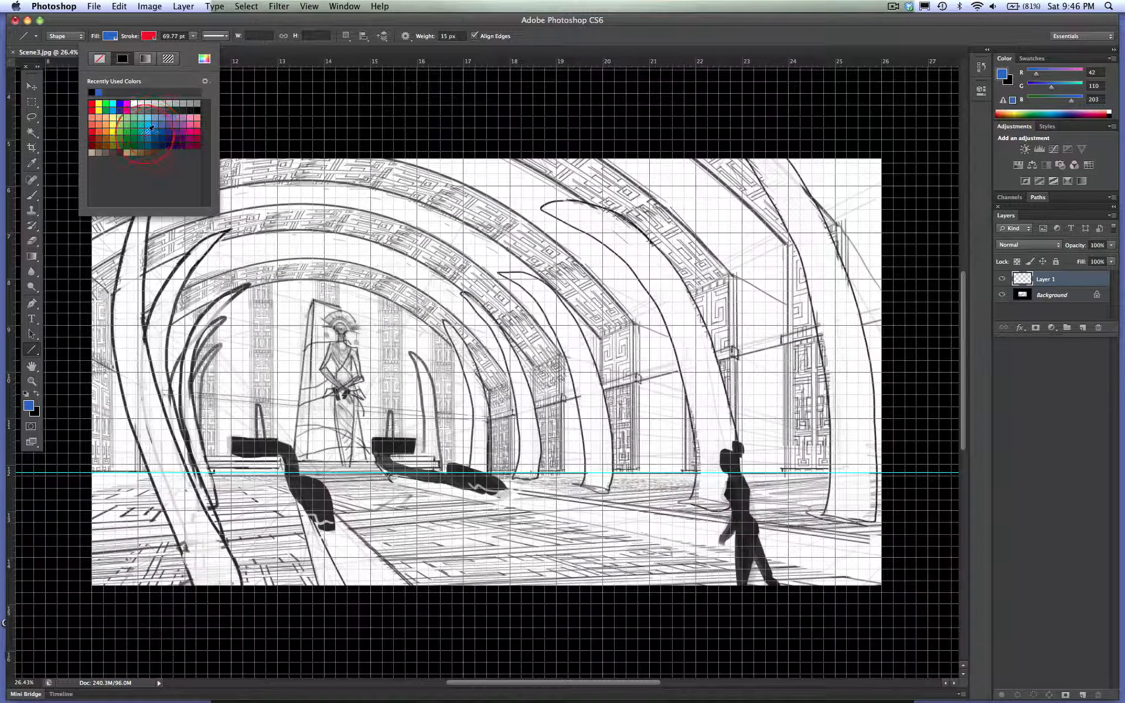
pyautogui.click(151, 128)
pyautogui.click(469, 167)
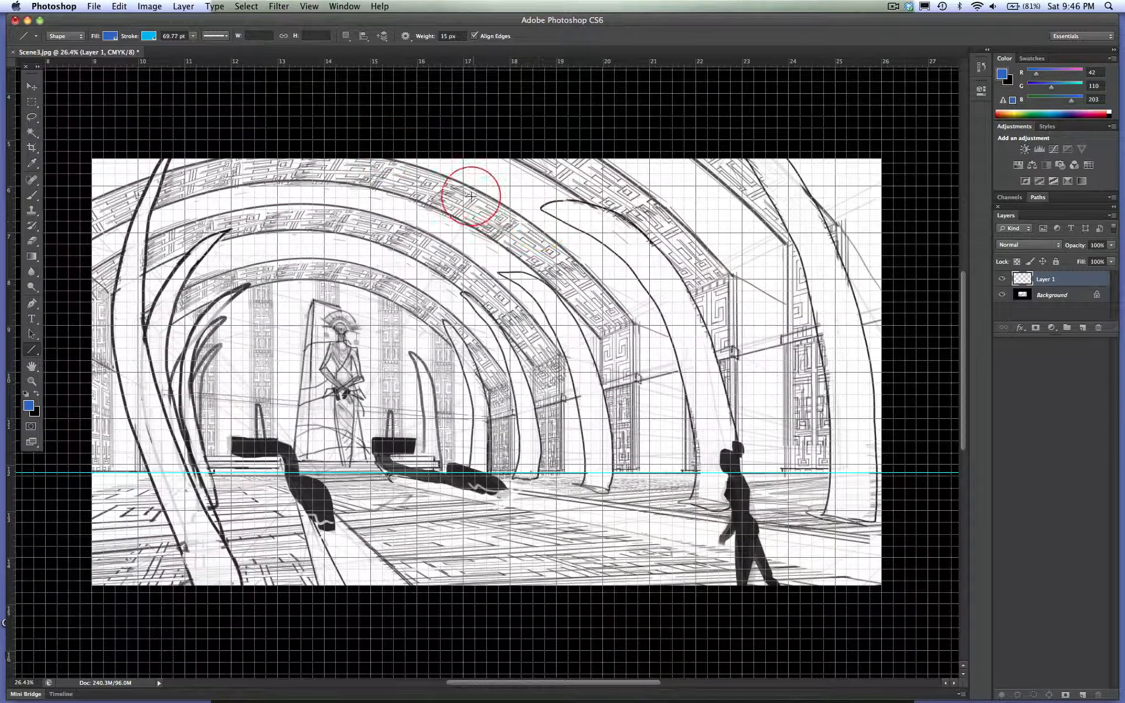
# - Draw a horizontal line about 5250 px wide across the upper arches along the grid, and set its height to 8 px
pyautogui.moveTo(80, 186); pyautogui.dragTo(893, 216)
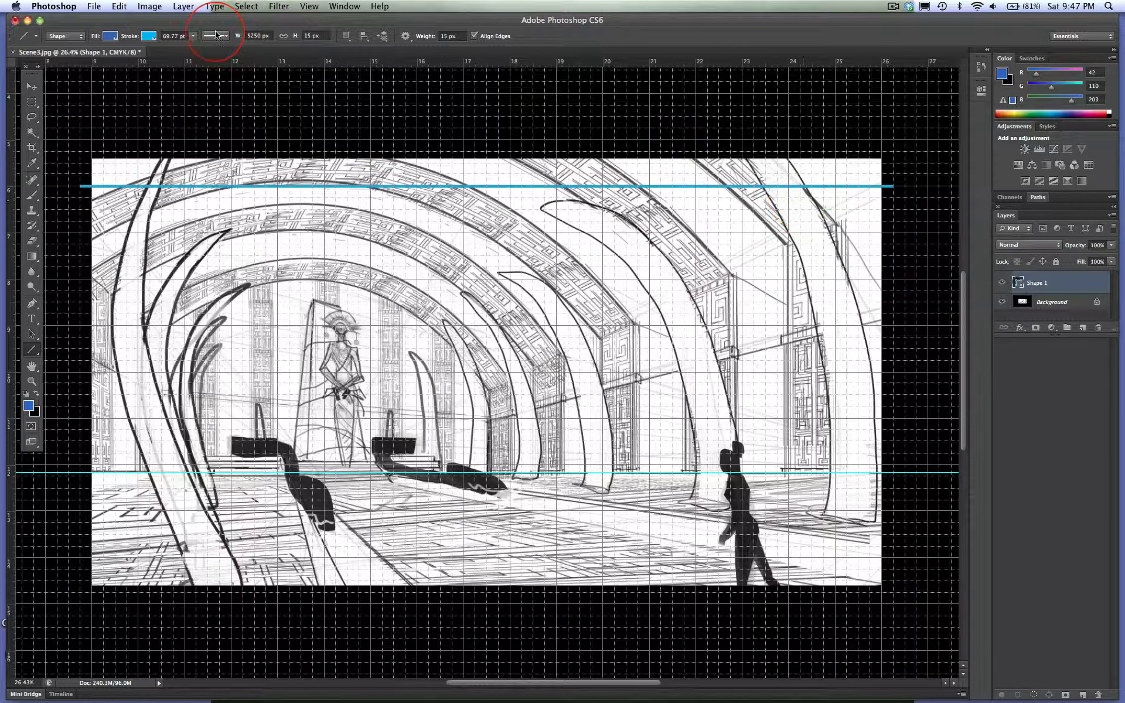
pyautogui.doubleClick(313, 36)
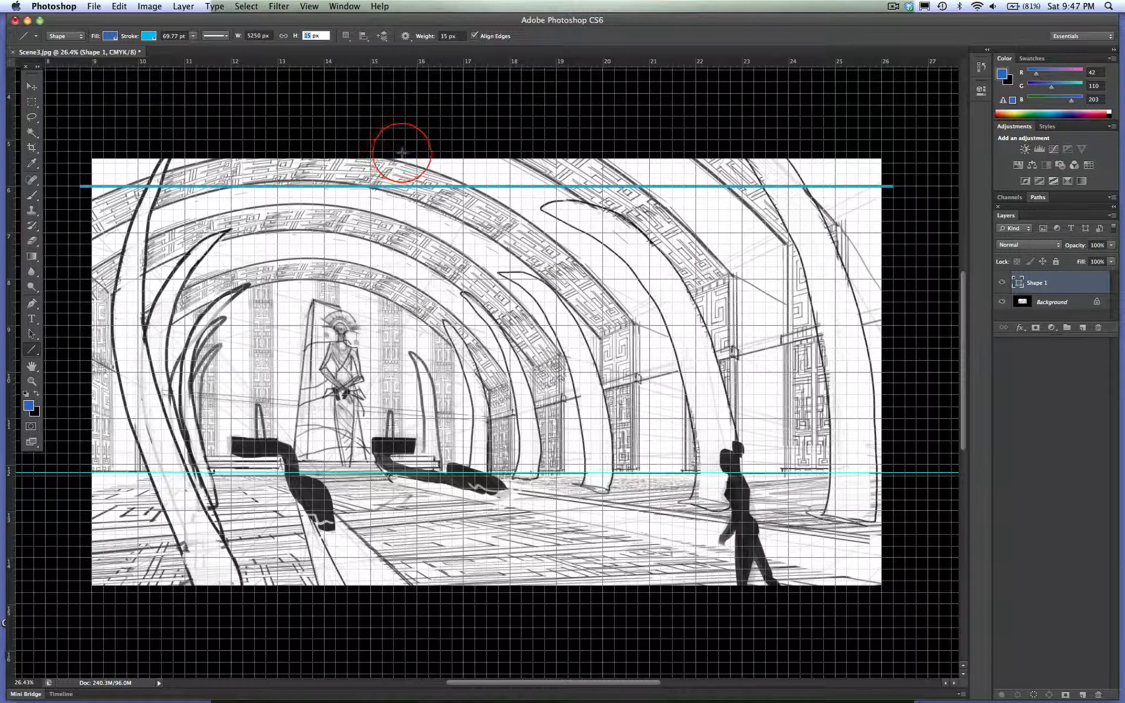
pyautogui.write('8')
# - Try to add a second horizontal line one major grid division below the first and set the height to 8 px
pyautogui.moveTo(893, 232); pyautogui.dragTo(81, 218)
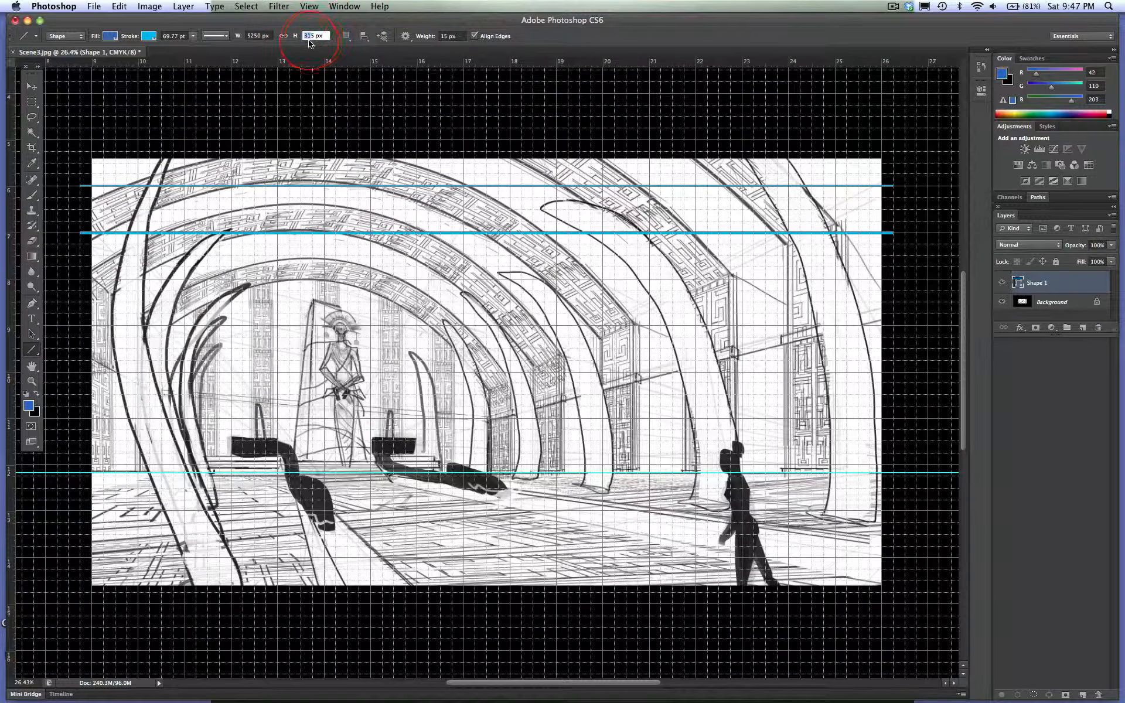
pyautogui.write('8')
pyautogui.press('Return')
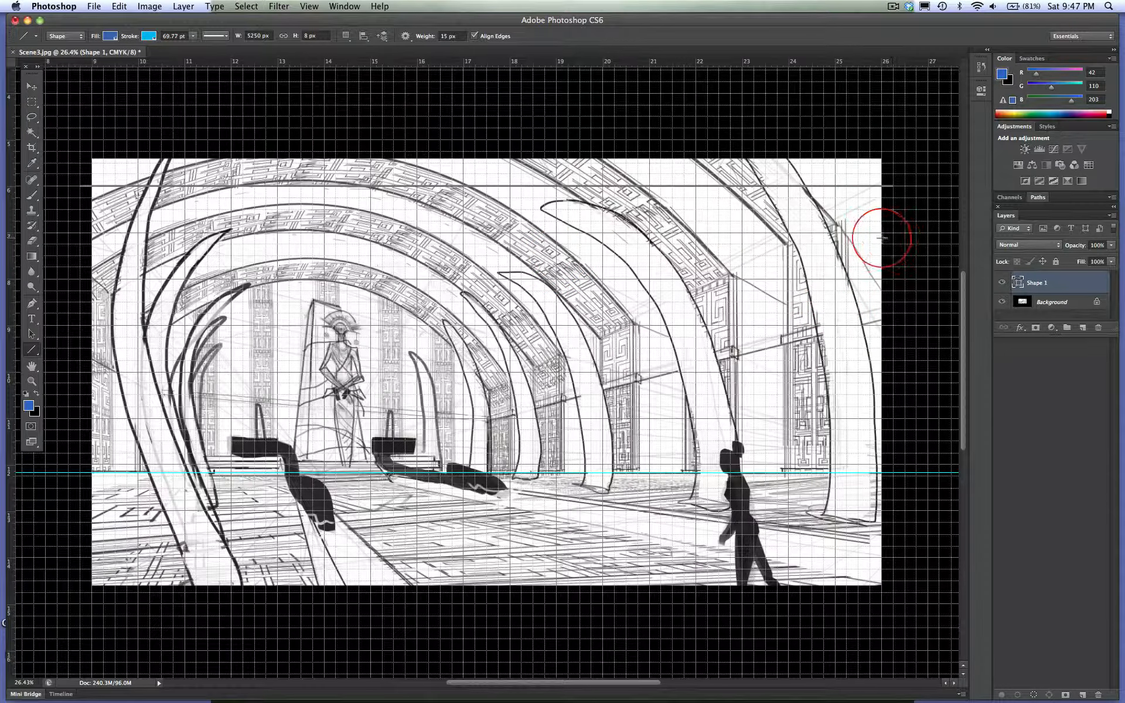
# - Draw three more horizontal lines below the first, each one major grid division apart, and redraw the uppermost line over itself
pyautogui.moveTo(892, 233)
pyautogui.mouseDown()
pyautogui.moveTo(399, 218)
pyautogui.moveTo(81, 233)
pyautogui.mouseUp()
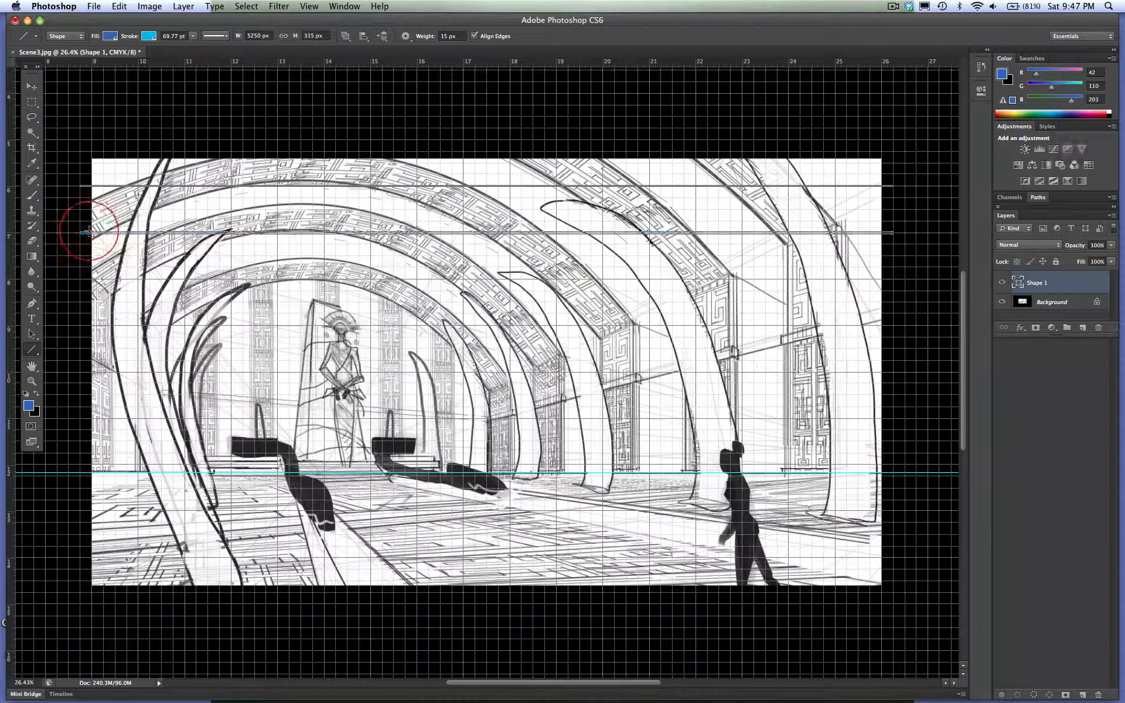
pyautogui.moveTo(892, 278)
pyautogui.mouseDown()
pyautogui.moveTo(789, 269)
pyautogui.moveTo(69, 279)
pyautogui.mouseUp()
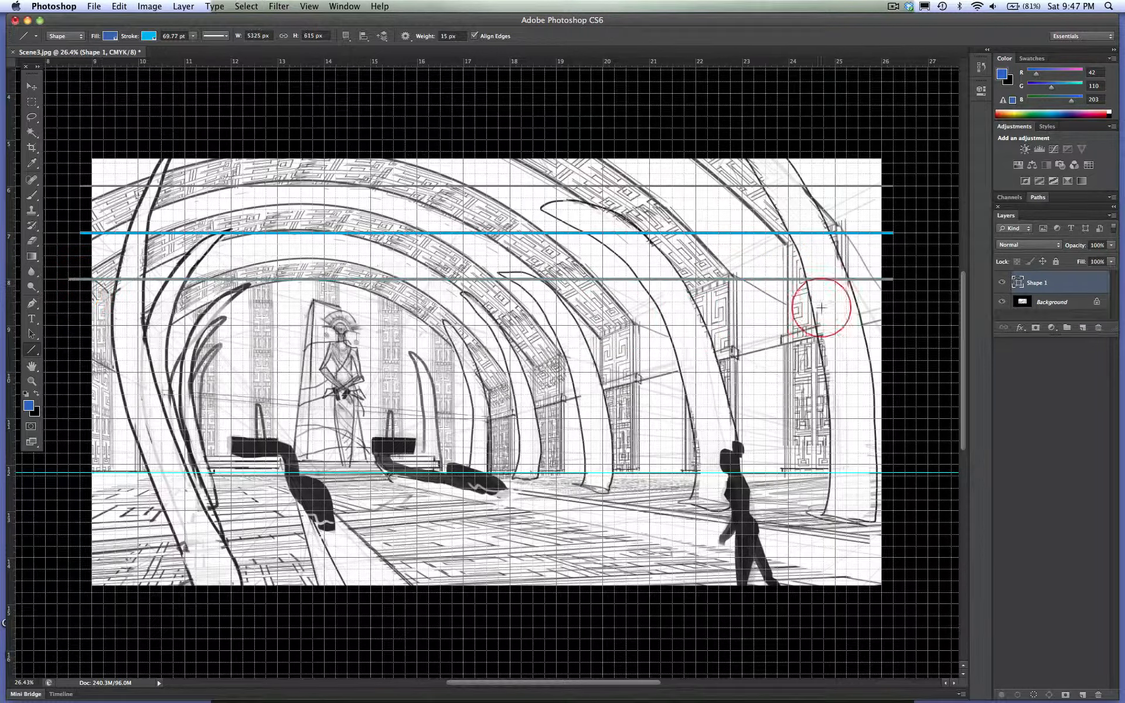
pyautogui.moveTo(893, 325); pyautogui.dragTo(88, 327)
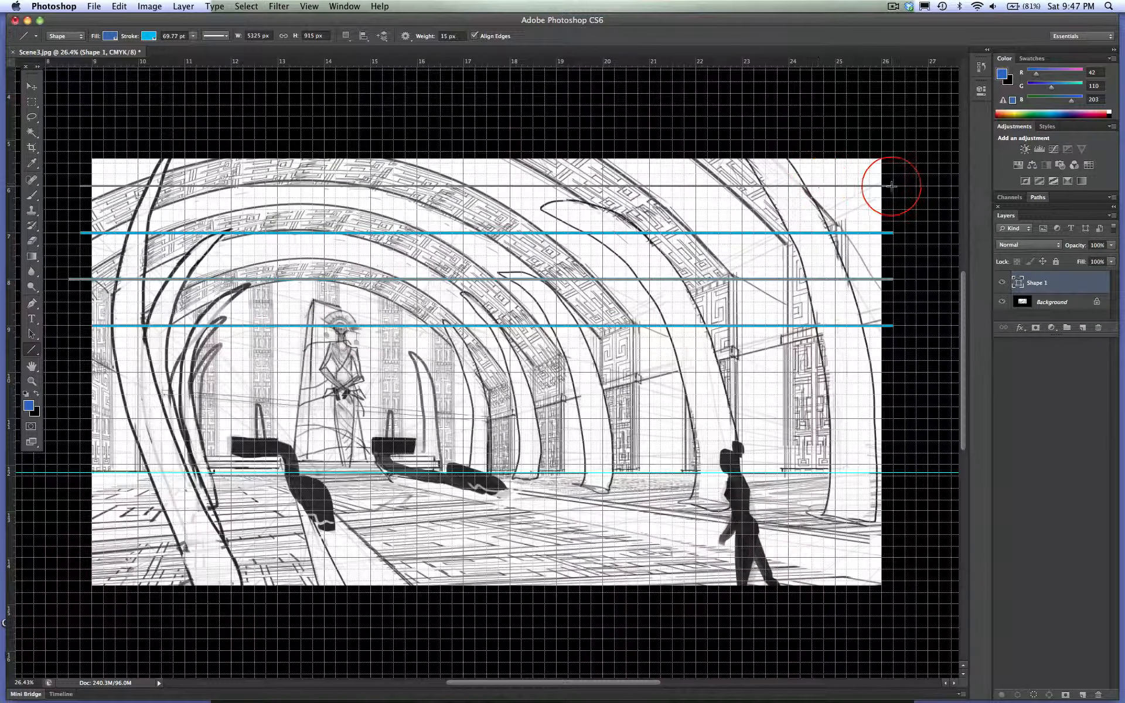
pyautogui.moveTo(893, 186); pyautogui.dragTo(81, 187)
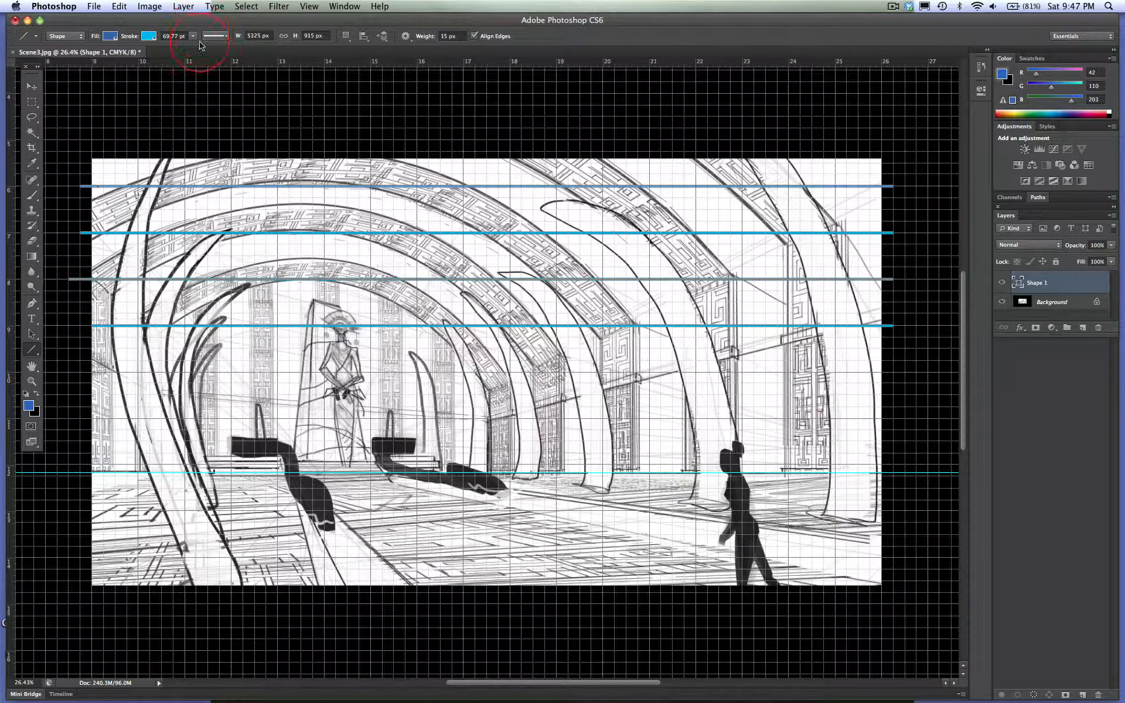
# - Rasterize the Shape 1 layer and duplicate it
pyautogui.click(184, 7)
pyautogui.moveTo(204, 228)
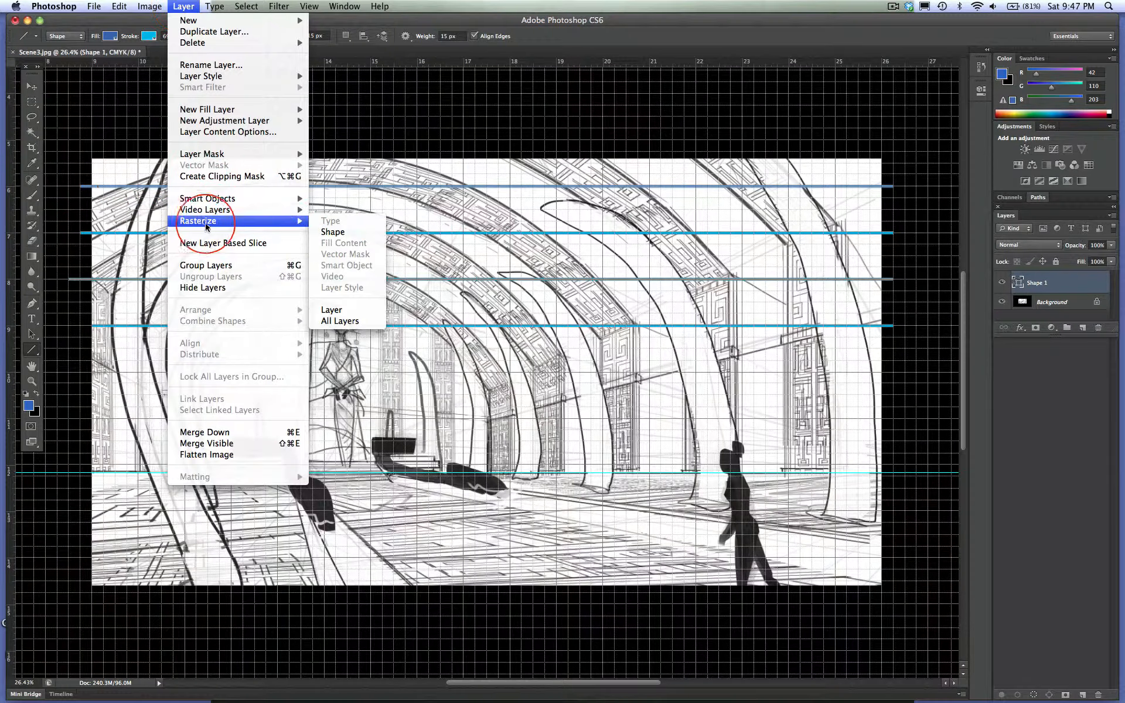
pyautogui.click(332, 231)
pyautogui.click(183, 6)
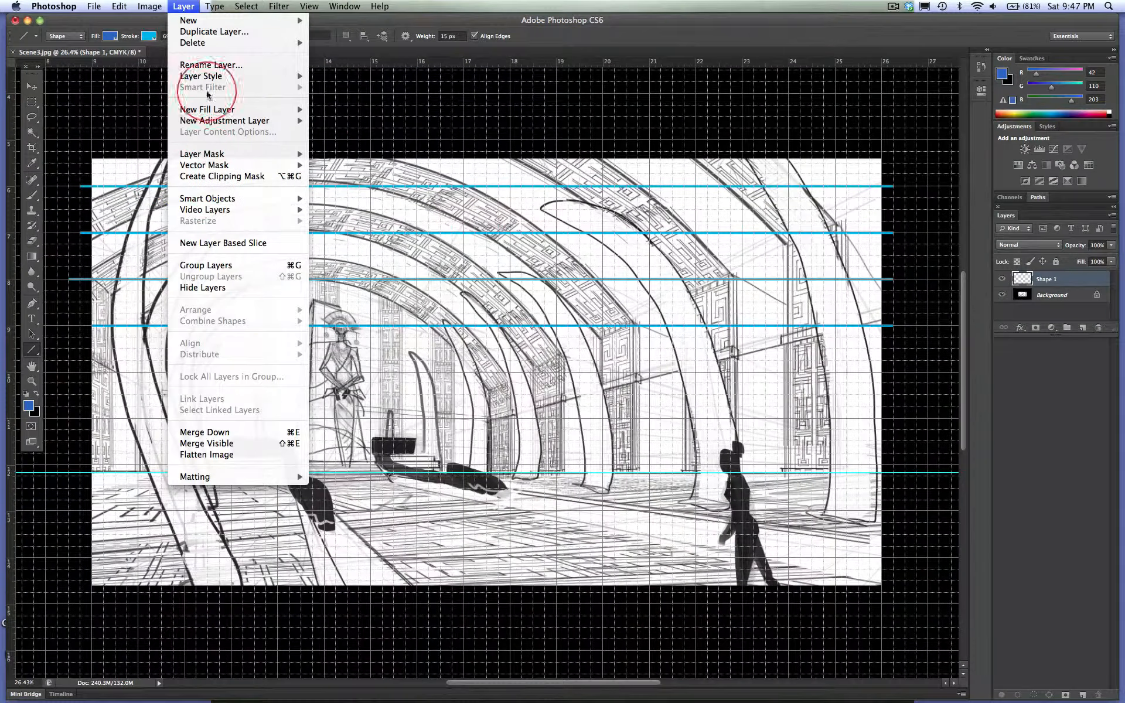
pyautogui.click(211, 31)
pyautogui.press('Return')
# - Move the duplicated lines straight down below the original set, nudging them until the even spacing continues
pyautogui.click(31, 86)
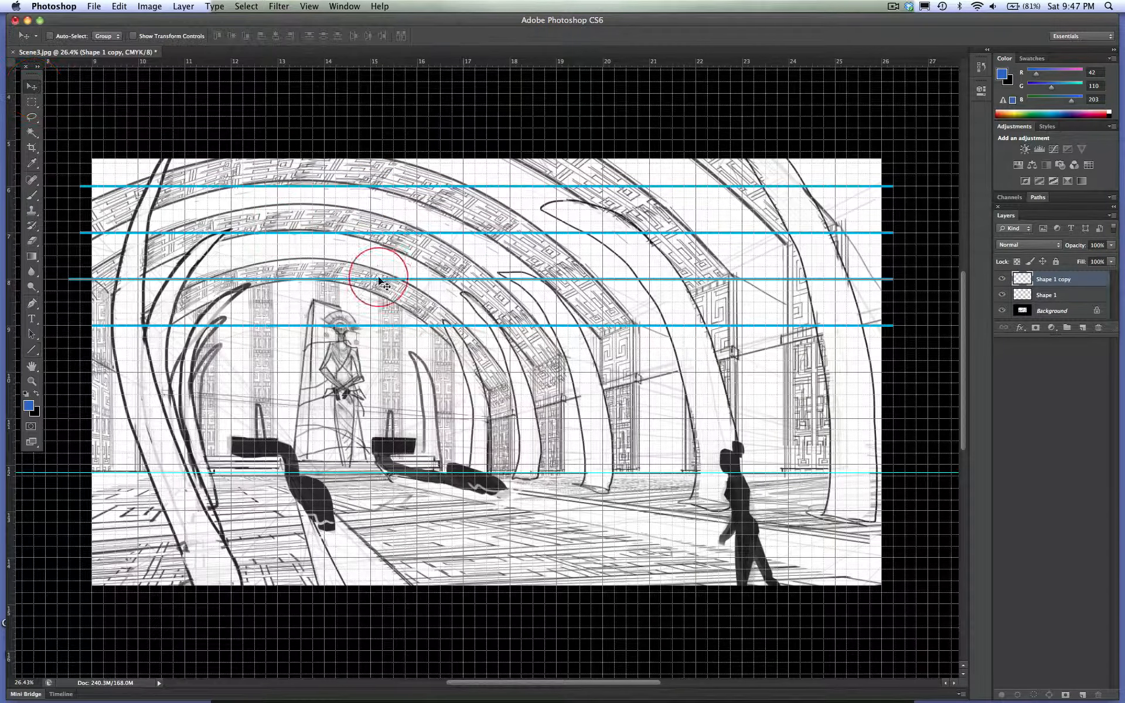
pyautogui.moveTo(380, 282); pyautogui.dragTo(457, 464)
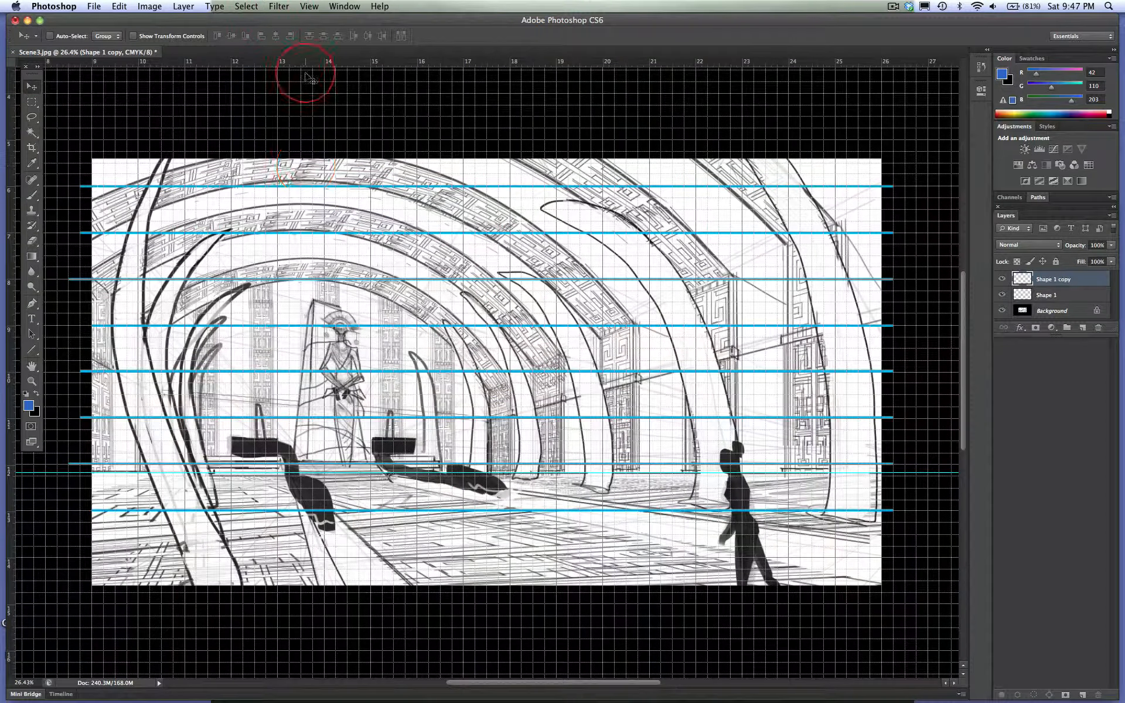
pyautogui.click(279, 6)
pyautogui.click(251, 211)
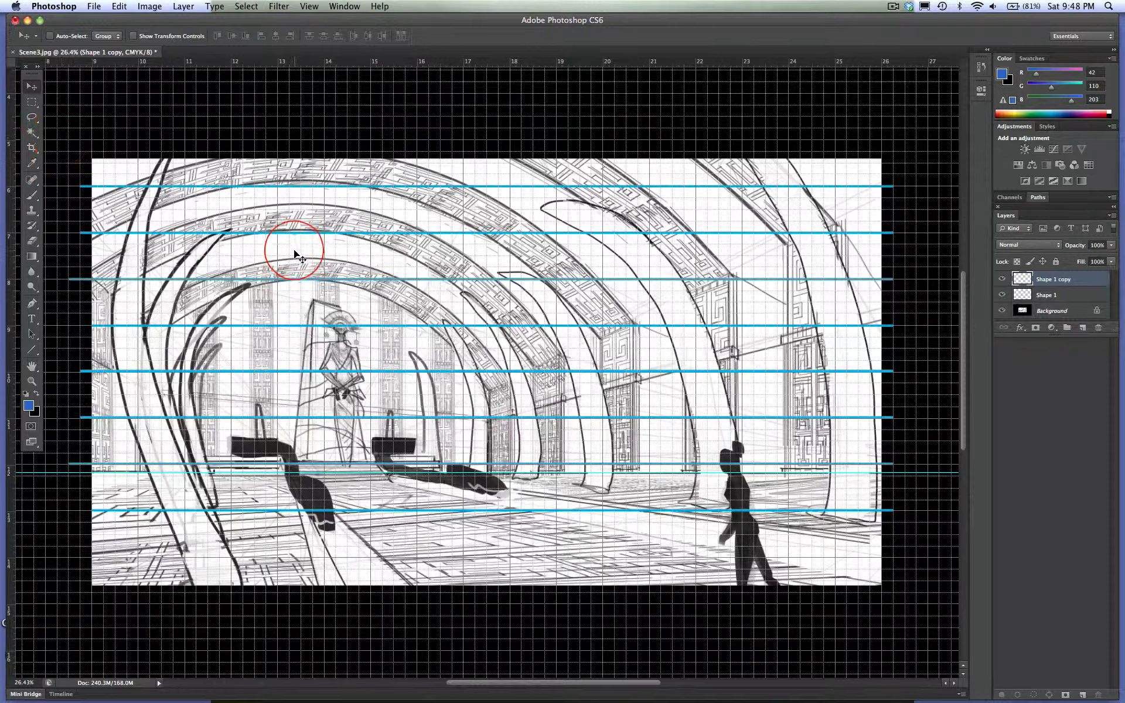
pyautogui.press('Down')
pyautogui.press('Down')
pyautogui.press('Down')
pyautogui.press('Down')
pyautogui.press('Down')
pyautogui.press('Down')
pyautogui.press('Down')
pyautogui.press('Down')
pyautogui.press('Down')
pyautogui.press('Down')
pyautogui.press('Down')
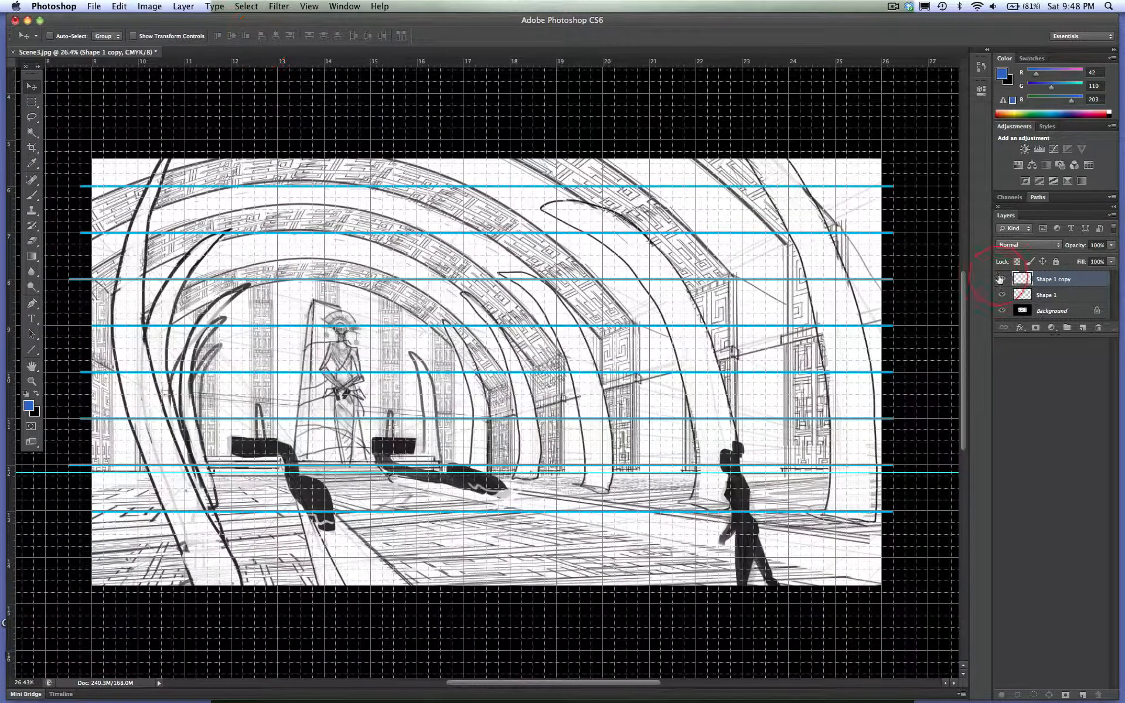
# - Merge the Shape 1 and Shape 1 copy layers into one, and hide the grid
pyautogui.keyDown('shift'); pyautogui.click(1025, 295); pyautogui.keyUp('shift')
pyautogui.click(184, 6)
pyautogui.click(275, 429)
pyautogui.click(309, 6)
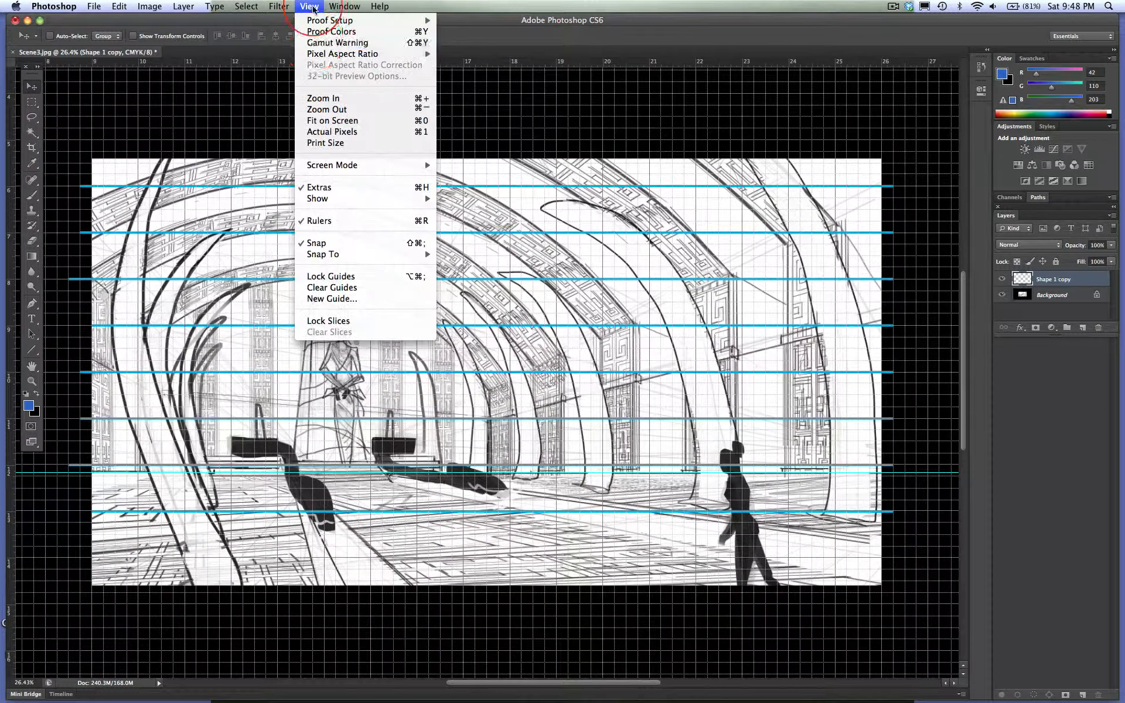
pyautogui.moveTo(328, 198)
pyautogui.click(445, 232)
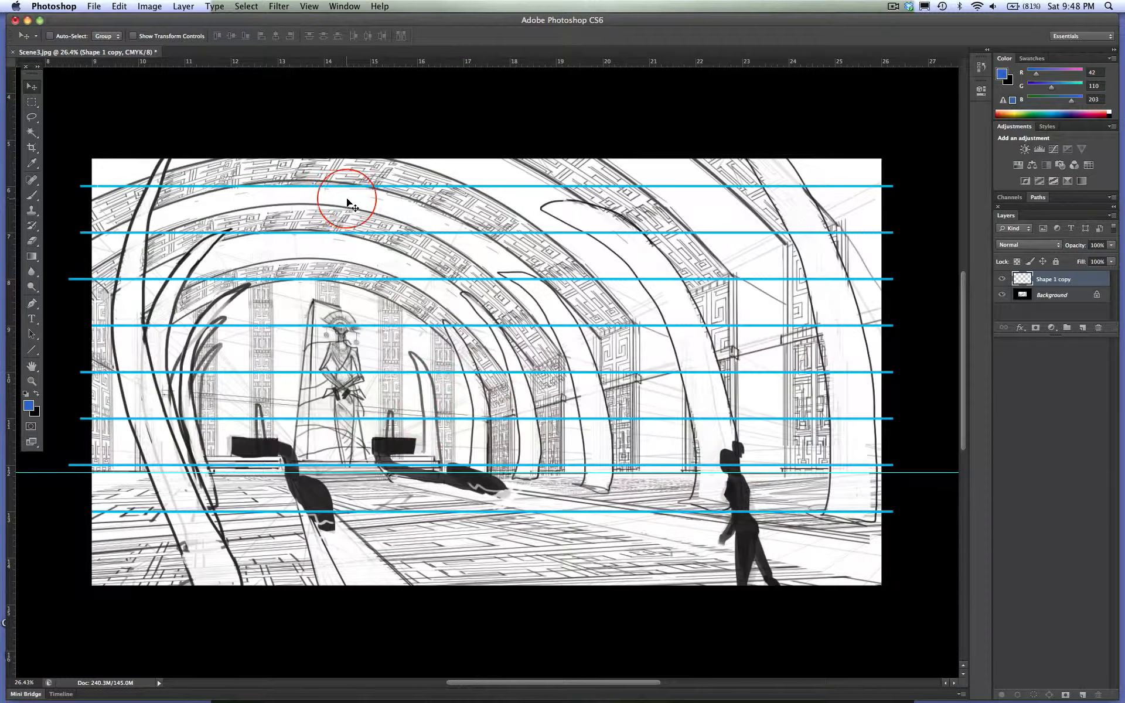
# - Bring the black canvas extension beside the sketch's right edge into view along the horizon guide
pyautogui.press('z')
pyautogui.moveTo(582, 459); pyautogui.dragTo(882, 494)
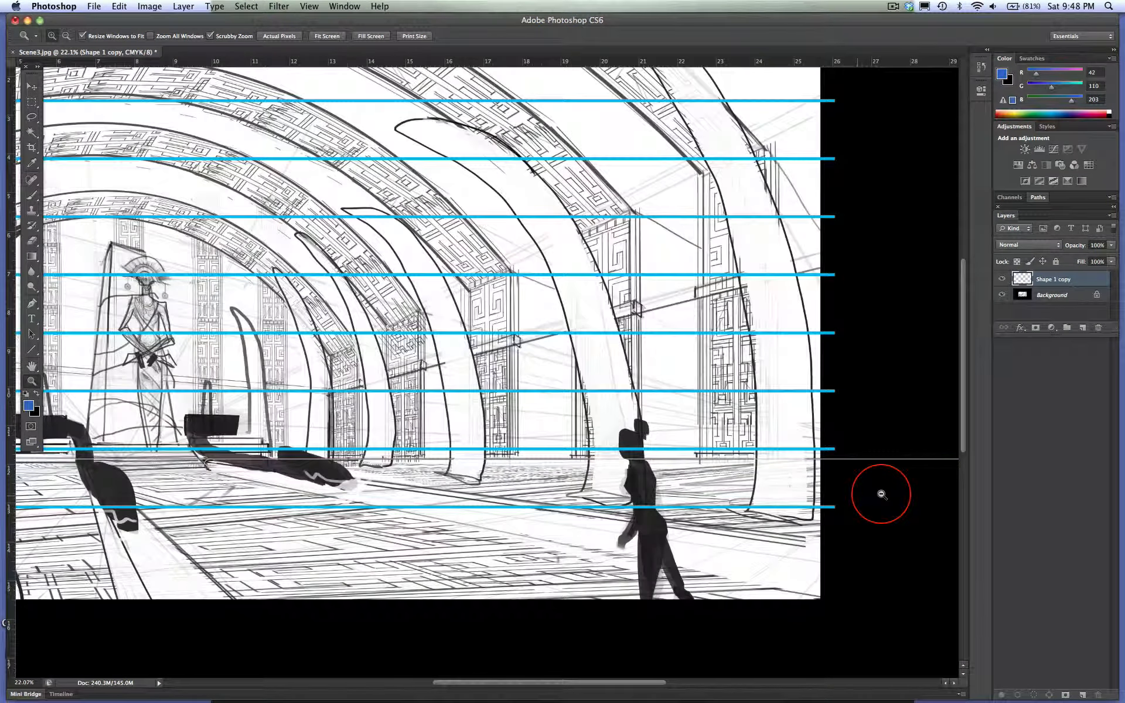